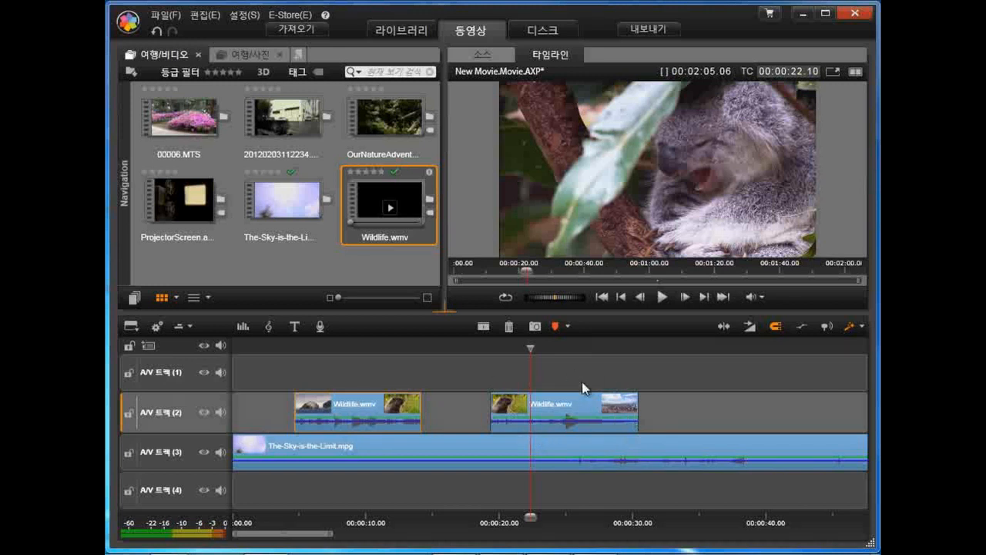
Step: Open the first Wildlife.wmv clip on A/V track 2 in the Effects Editor and add the camera effect 이동 및 확대
right_click(337, 404)
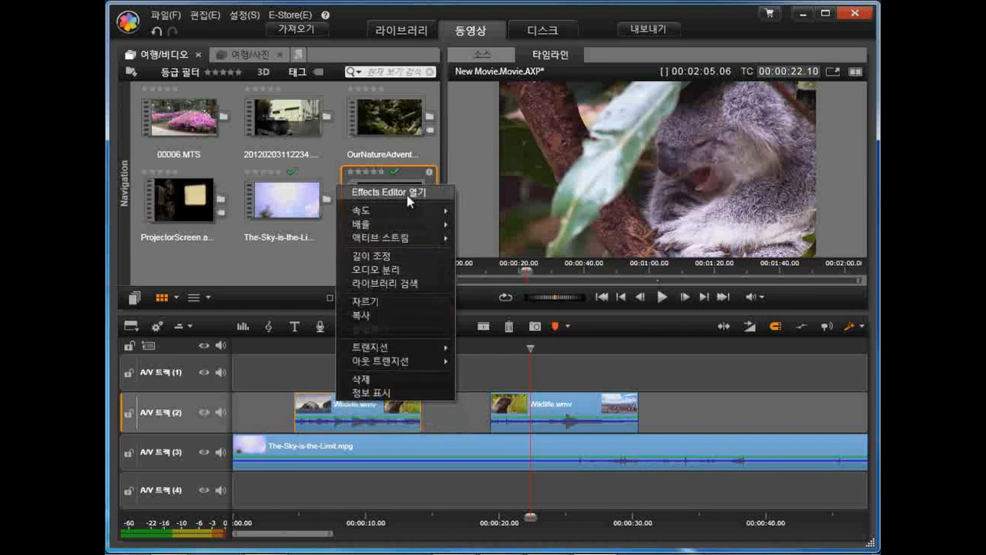
click(417, 194)
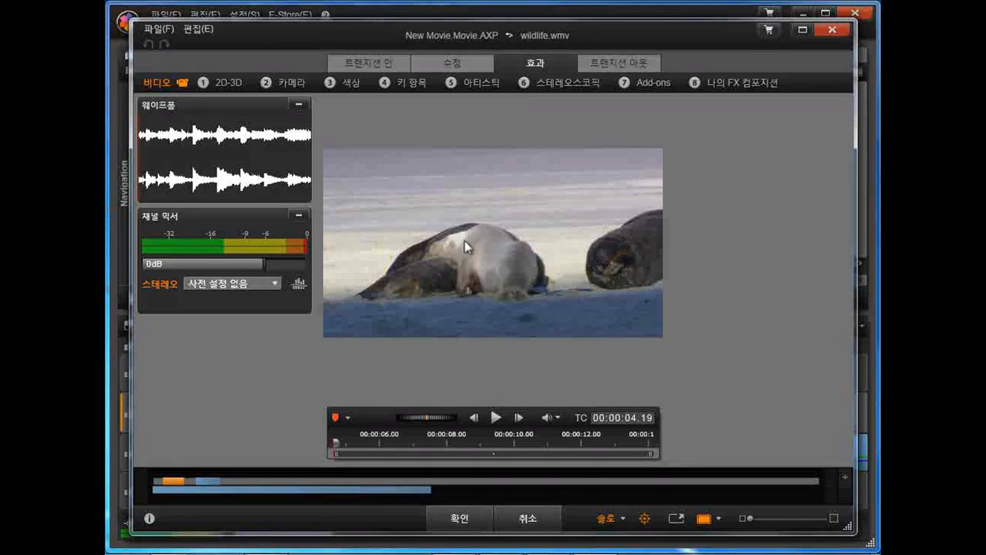
click(298, 87)
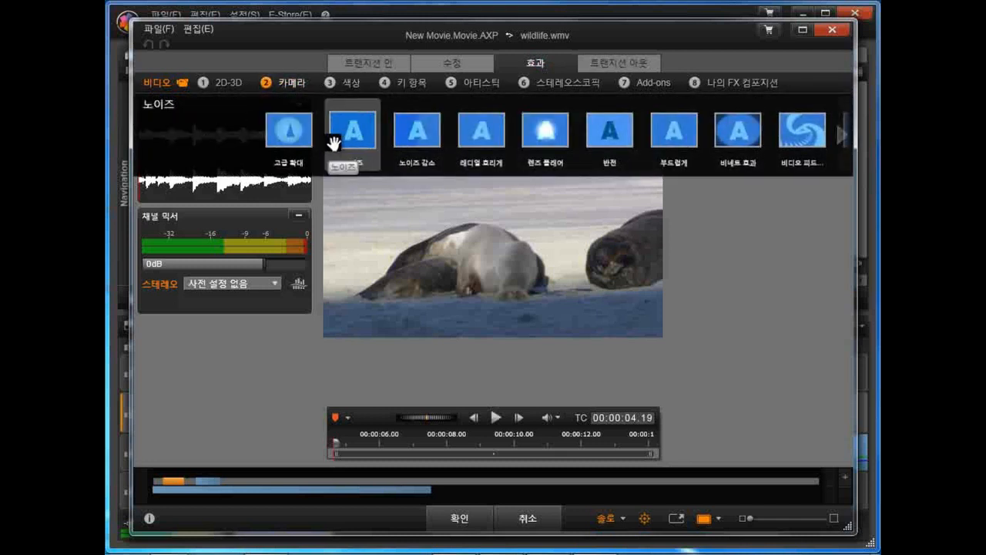
click(842, 138)
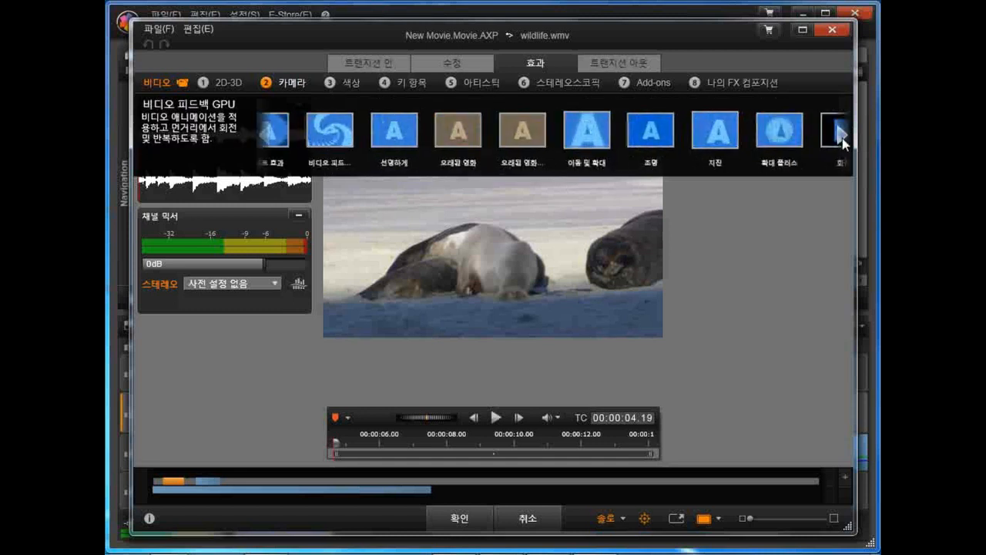
click(564, 143)
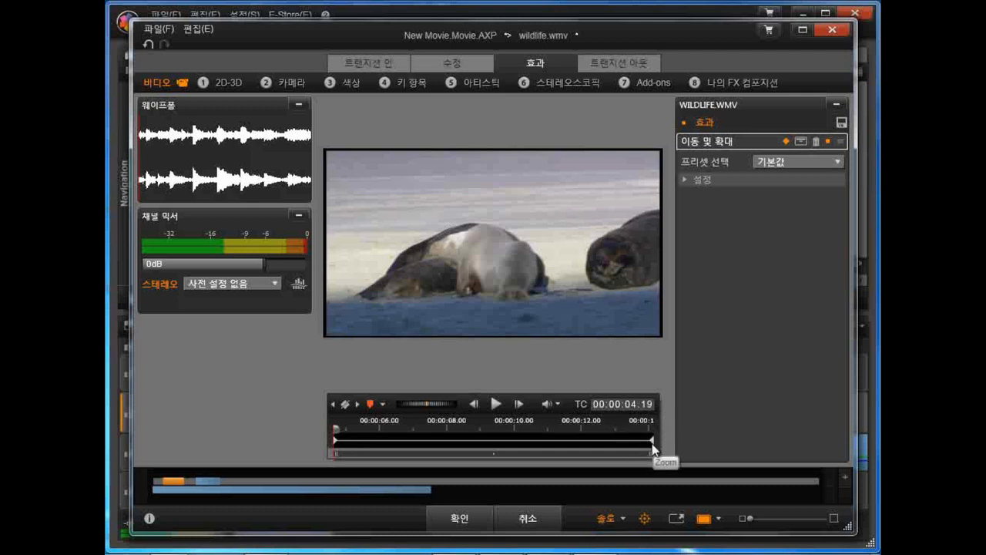
Step: Restart keyframing with solo view off, and set the start keyframe's 확대/축소 to -100, 가로 위치 to -48.745 and 세로 위치 to 43.691
click(786, 141)
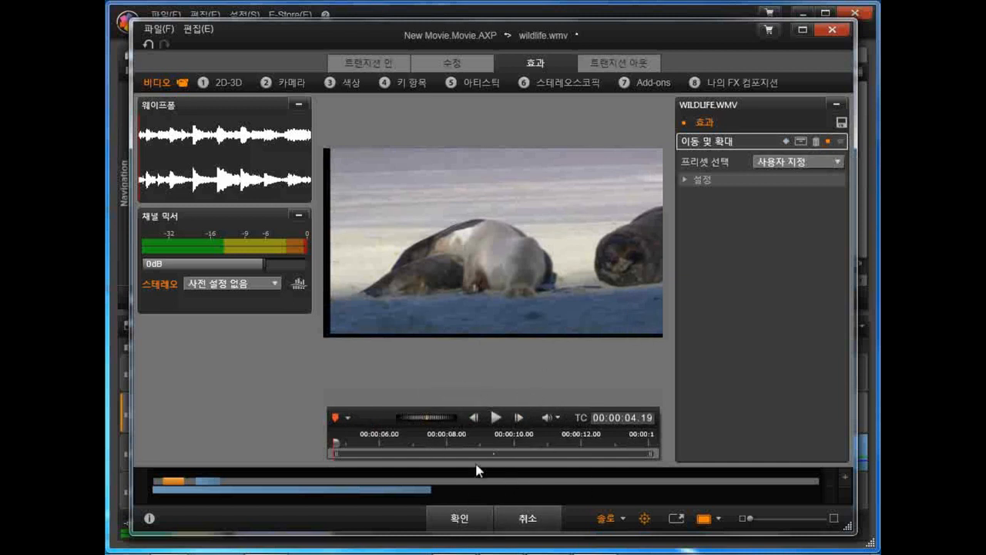
click(786, 141)
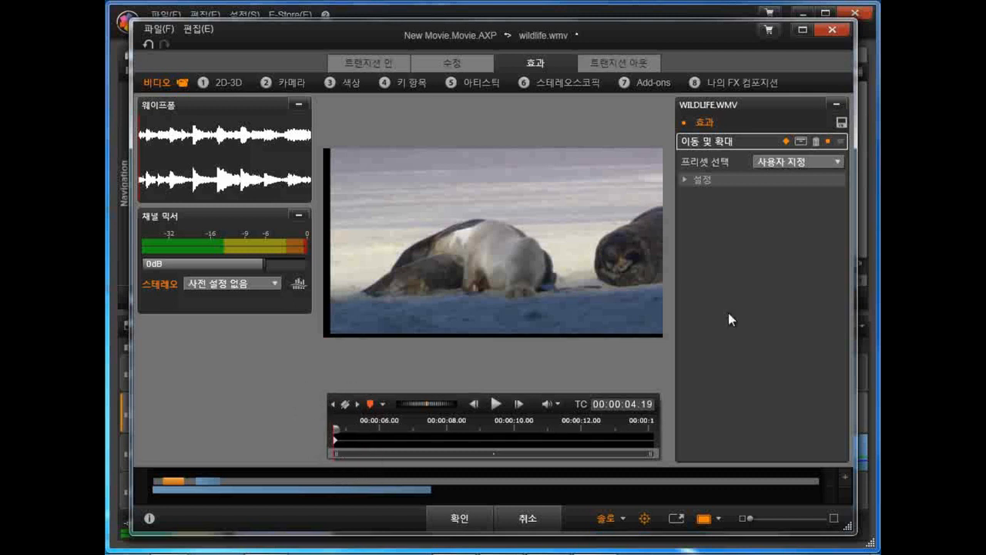
click(685, 180)
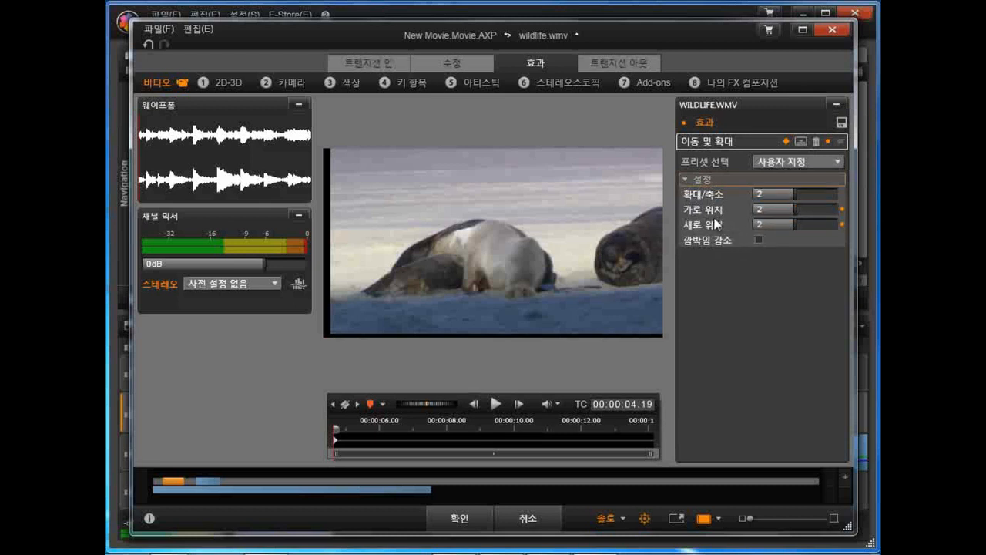
drag(802, 204, 692, 197)
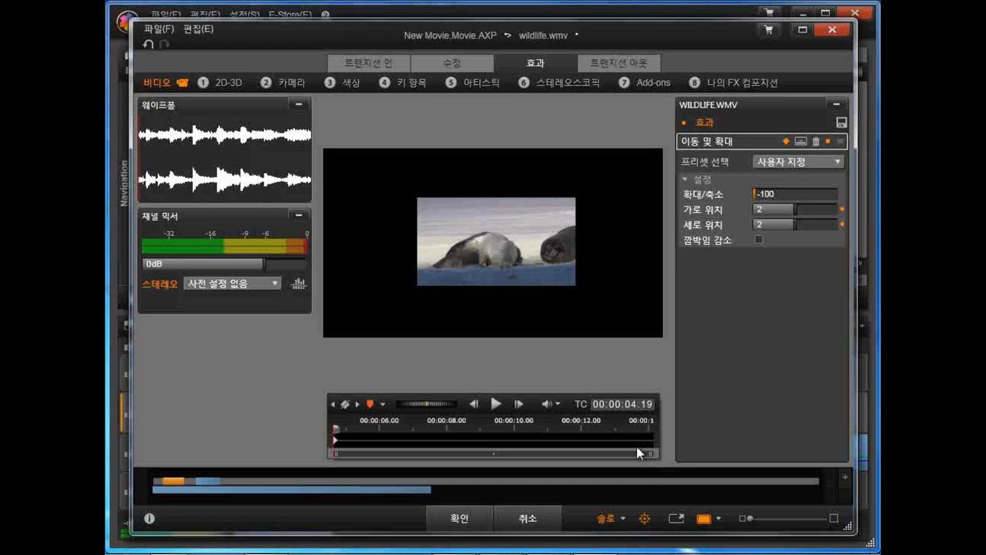
click(606, 518)
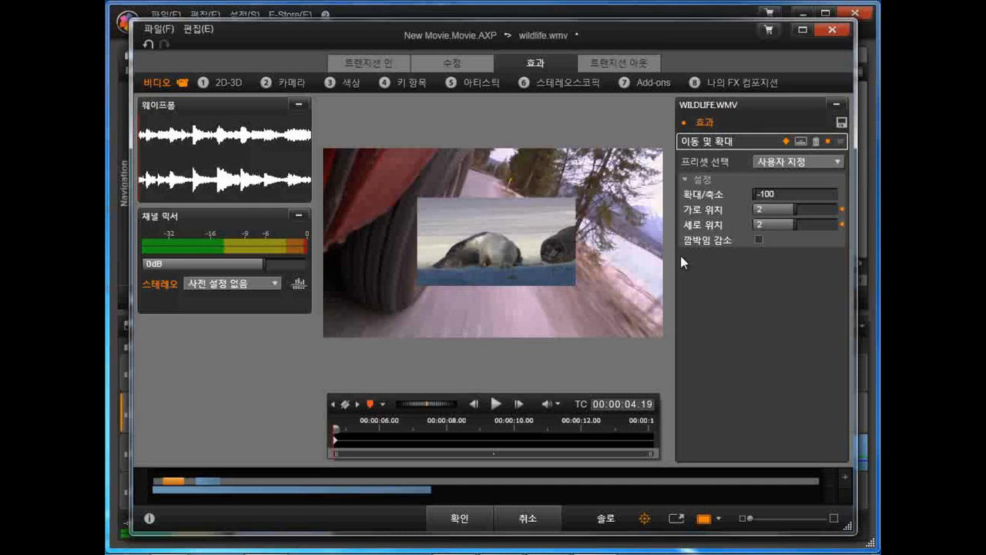
drag(793, 210, 827, 223)
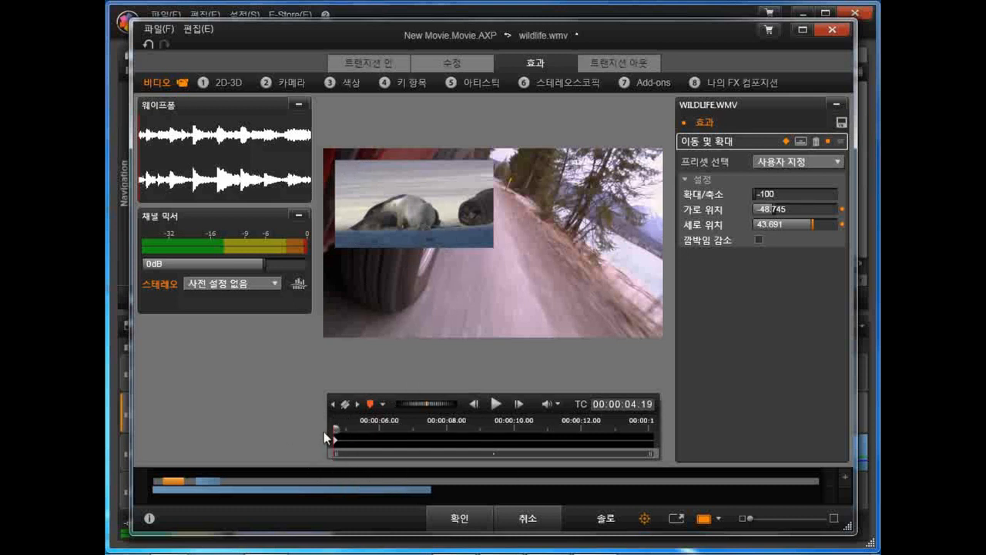
Step: Add a keyframe at 00:00:09.16 with 가로 위치 1.095 and 세로 위치 -50.563, checking it against the start keyframe
drag(335, 428, 498, 428)
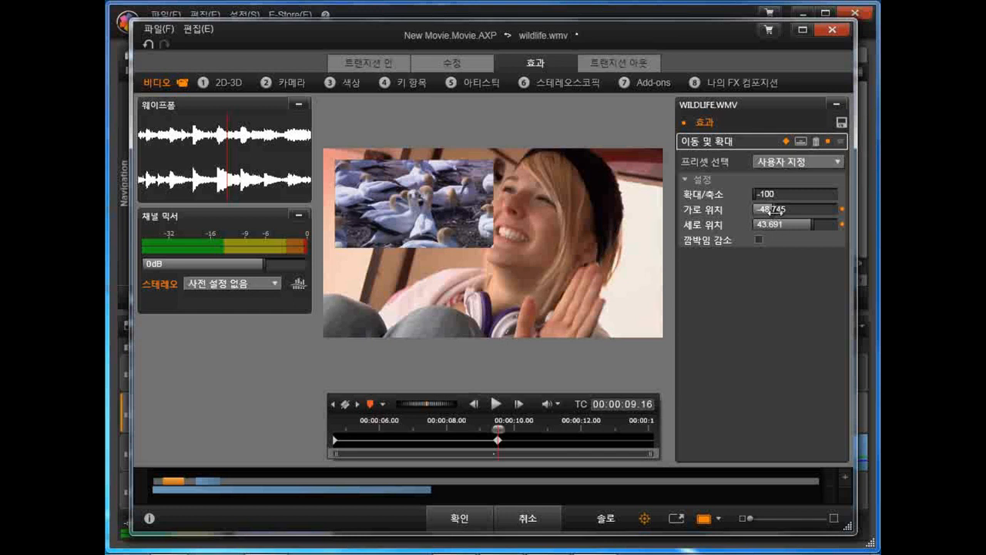
drag(769, 208, 737, 240)
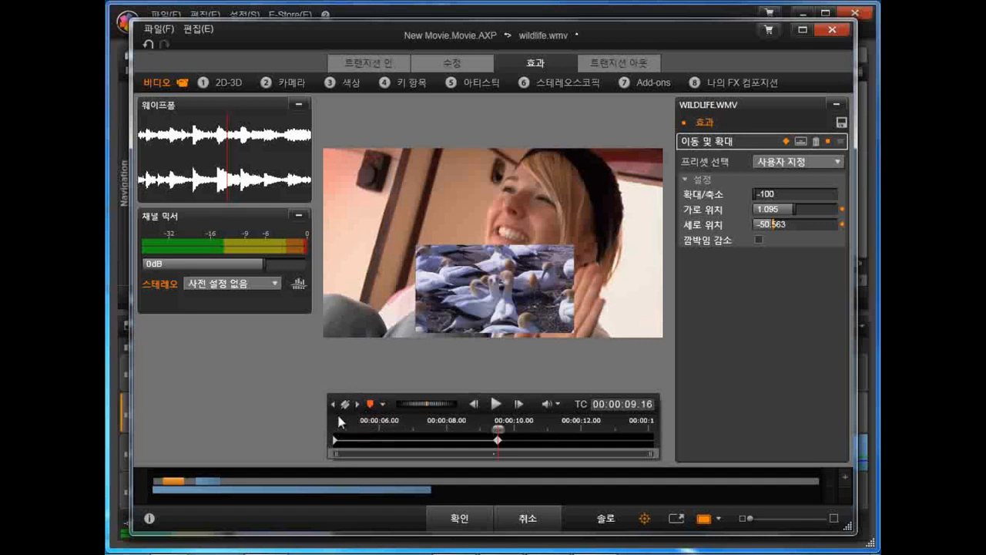
click(335, 406)
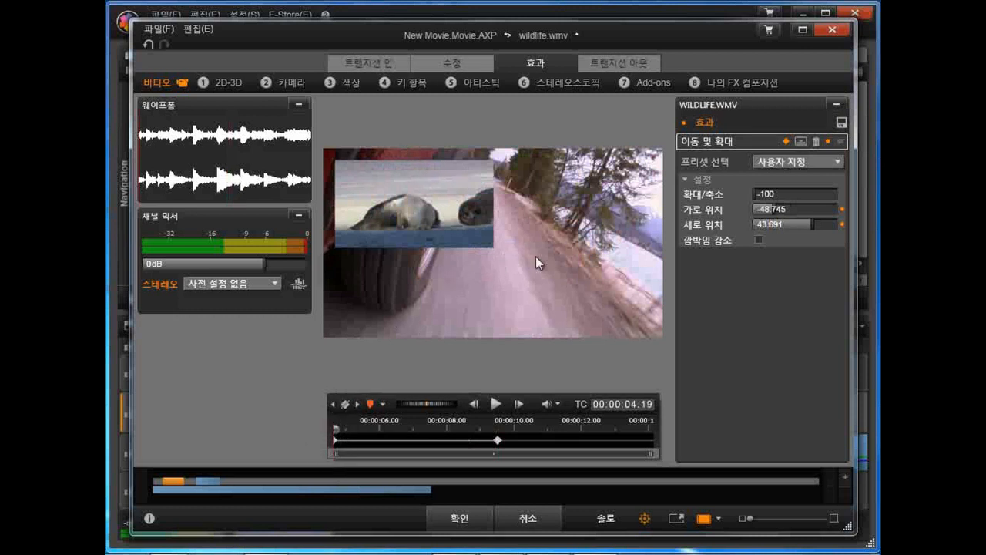
click(359, 406)
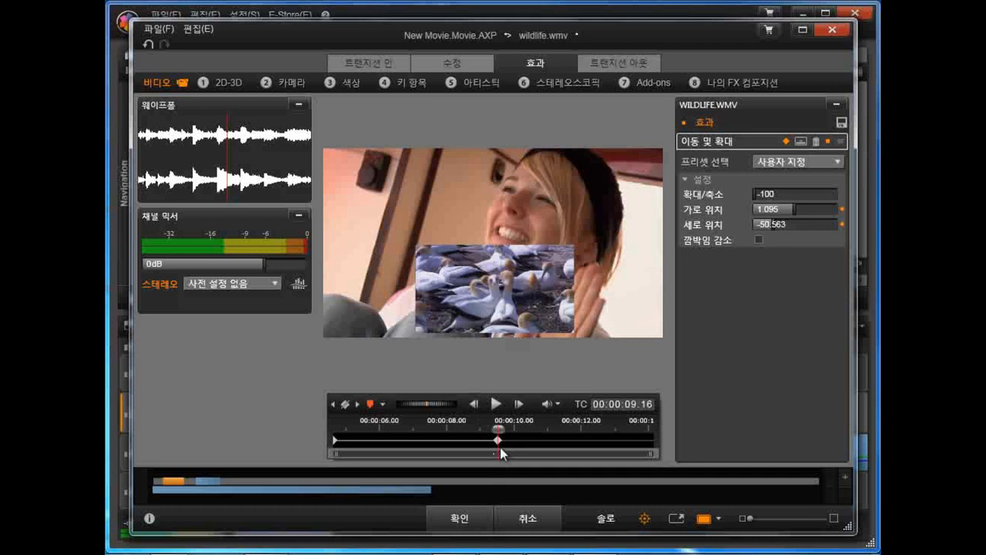
Step: Add a keyframe at the clip's end, 00:00:14.05, with 확대/축소 -24.779, 가로 위치 11.063 and 세로 위치 9.256
drag(498, 428, 667, 426)
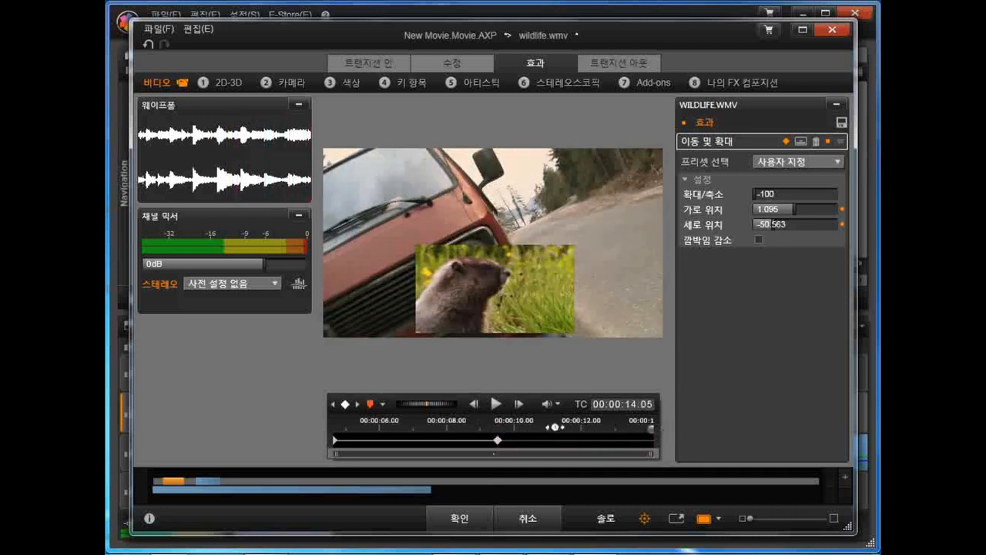
click(345, 405)
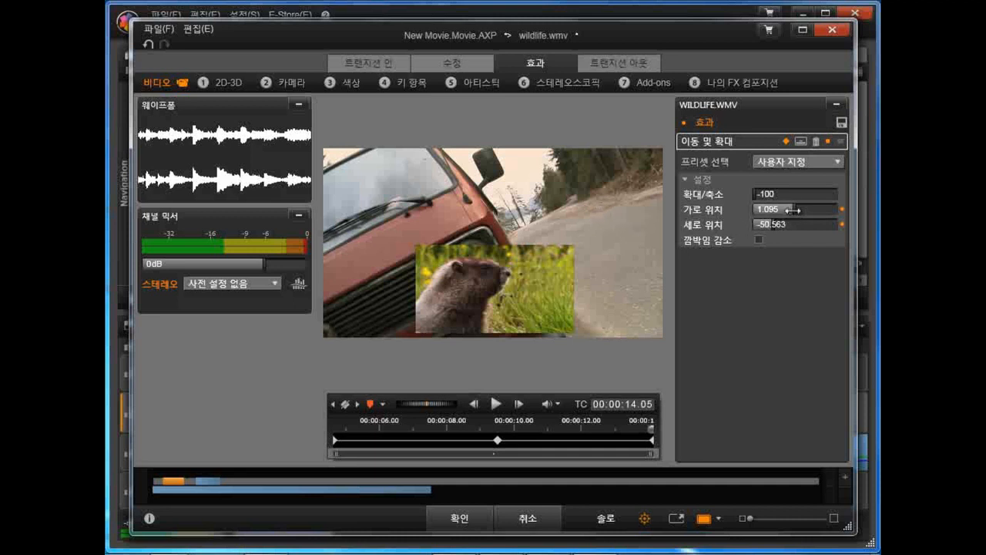
drag(793, 209, 838, 210)
drag(773, 224, 856, 224)
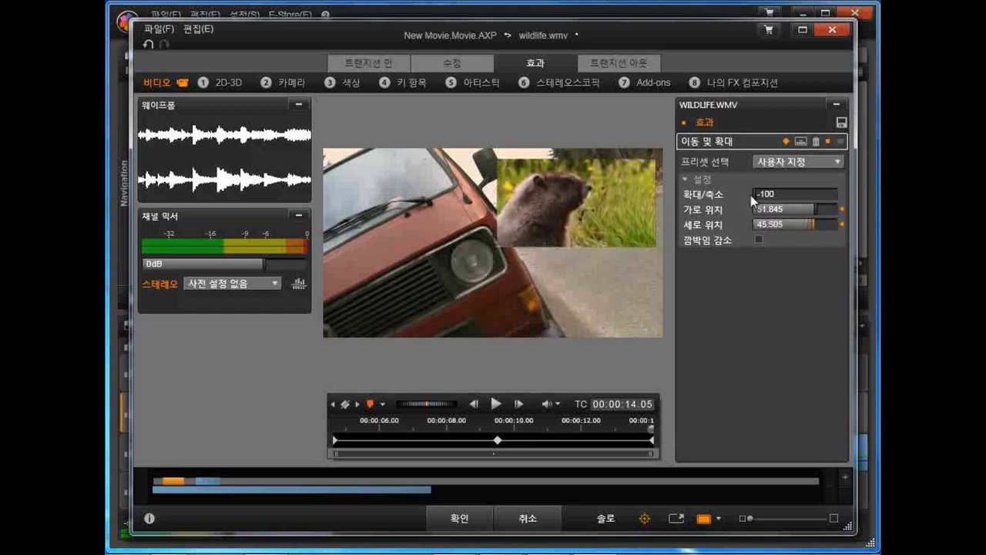
drag(758, 194, 819, 194)
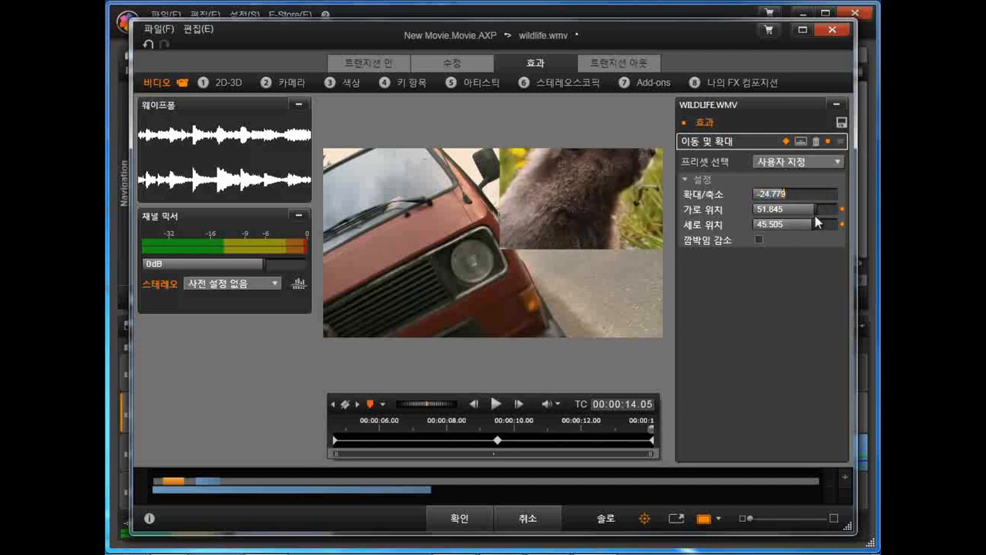
drag(815, 210, 786, 226)
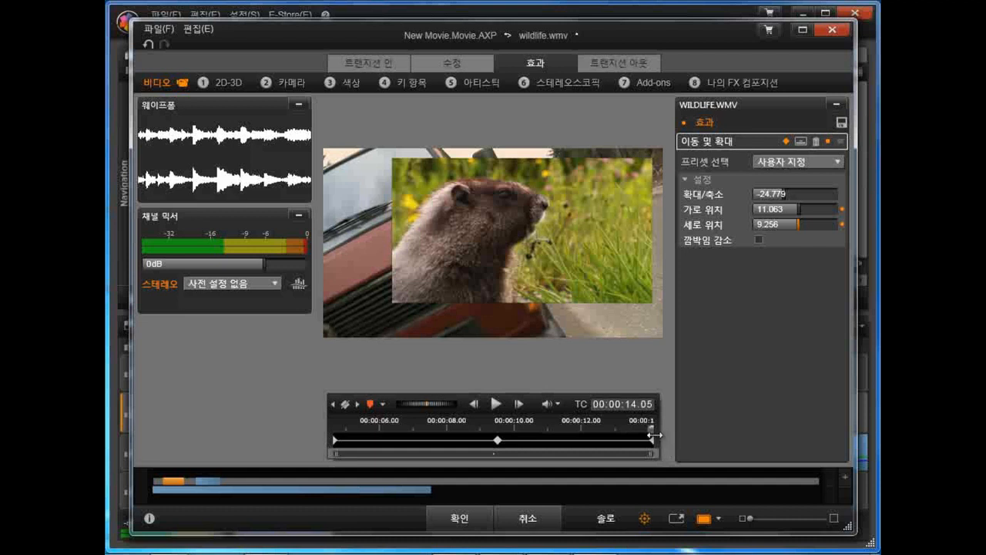
Step: Preview the keyframed motion from the clip's start and apply the effect to the clip
drag(651, 429, 331, 436)
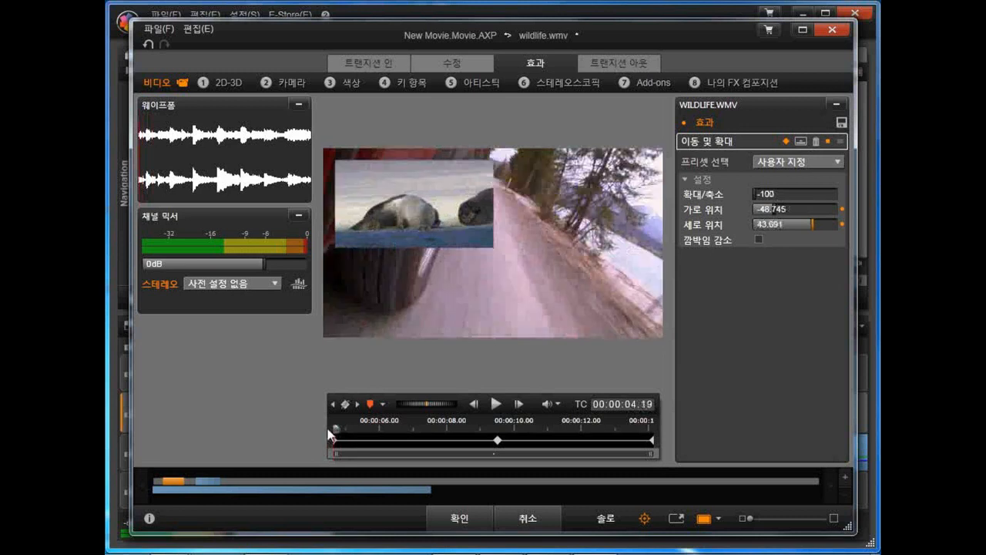
click(496, 405)
click(357, 403)
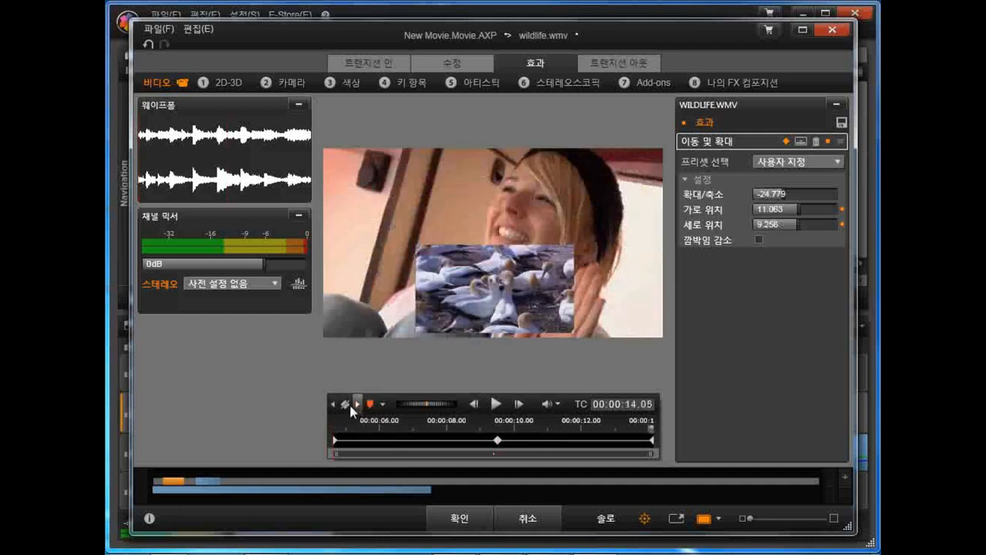
click(345, 404)
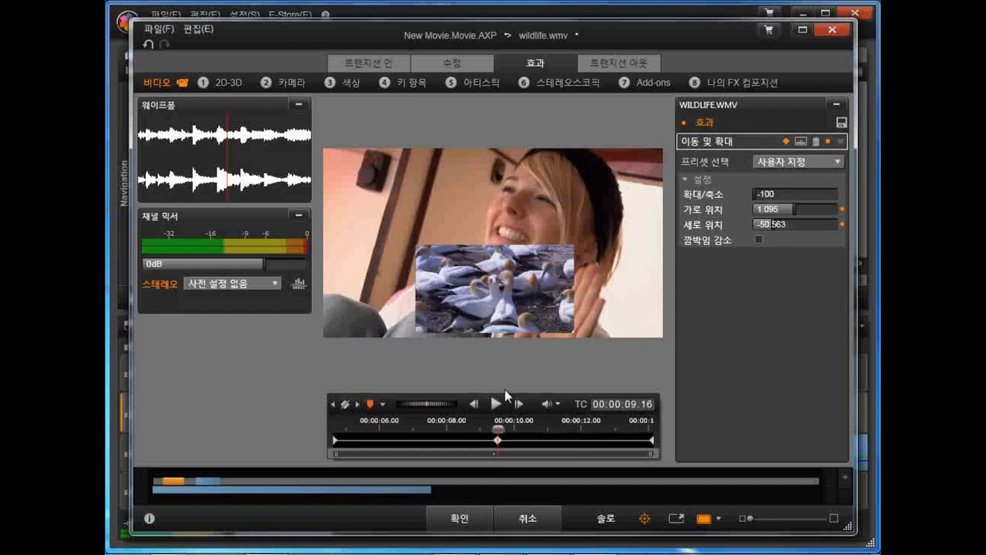
click(461, 519)
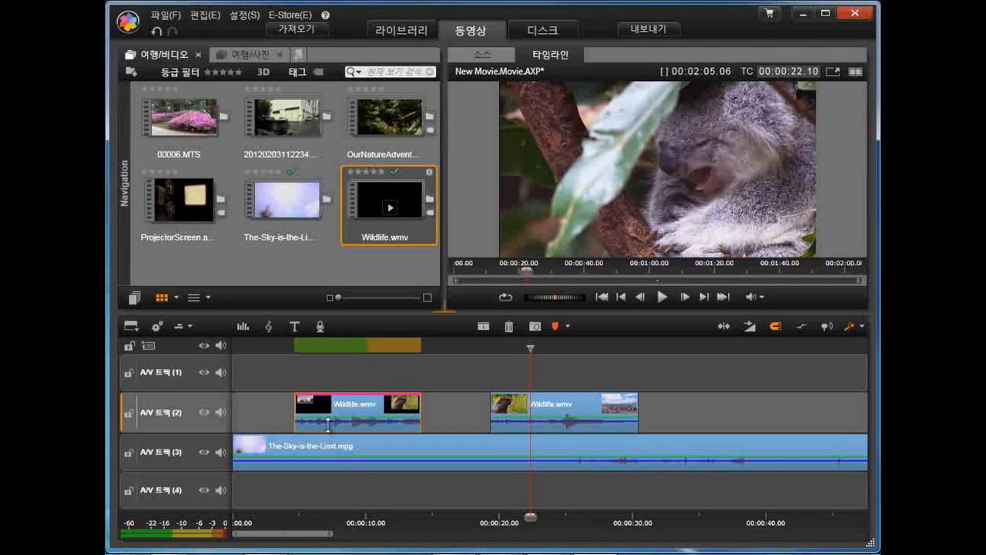
Step: Play the timeline from just before the first Wildlife.wmv clip to past its end to review the picture-in-picture motion
click(289, 347)
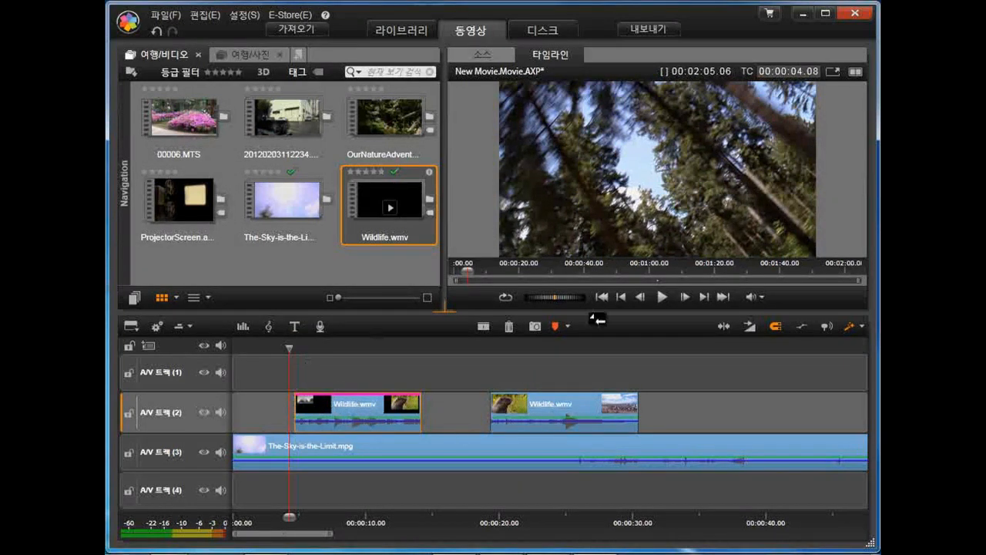
click(662, 297)
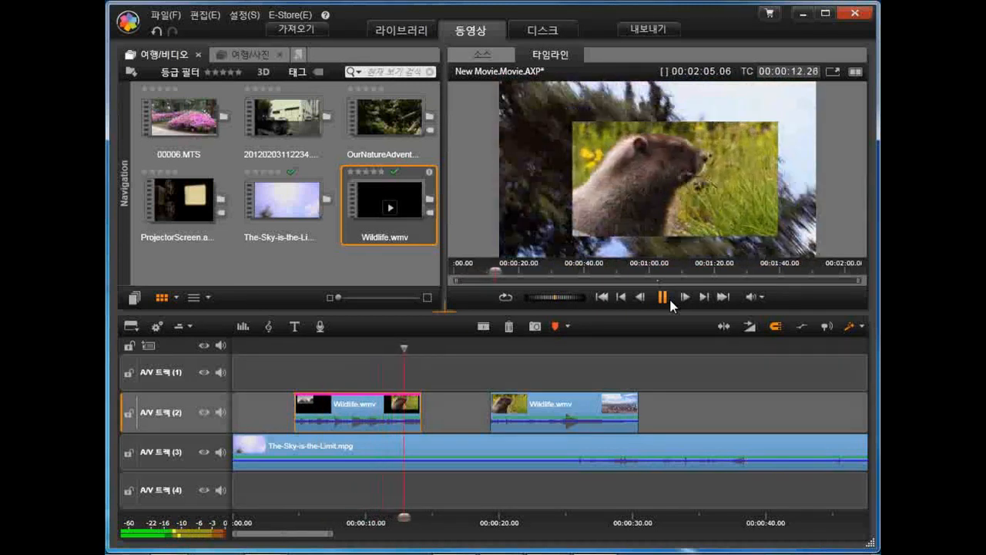
click(667, 296)
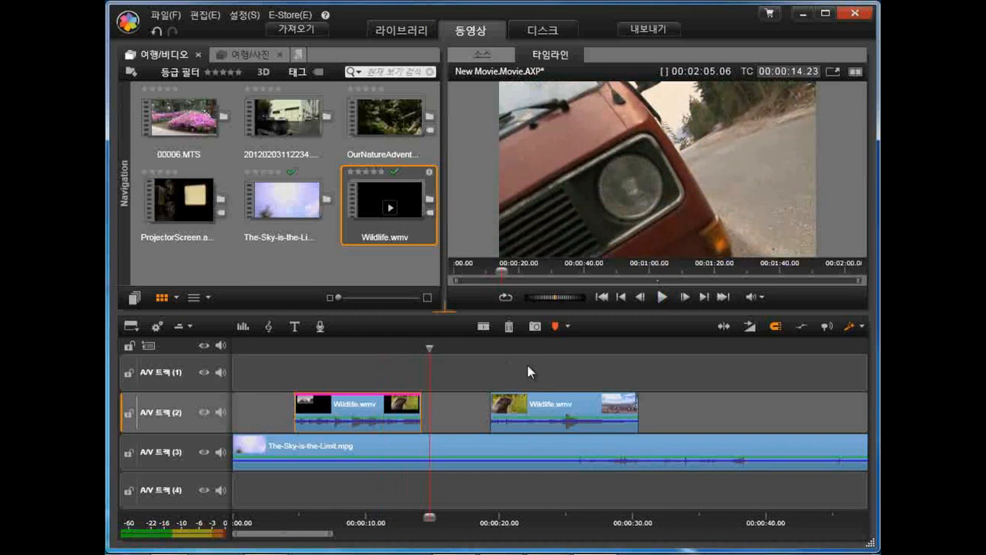
Step: Open the second Wildlife.wmv clip on A/V track 2 in the Effects Editor and add the camera effect 회전
click(558, 408)
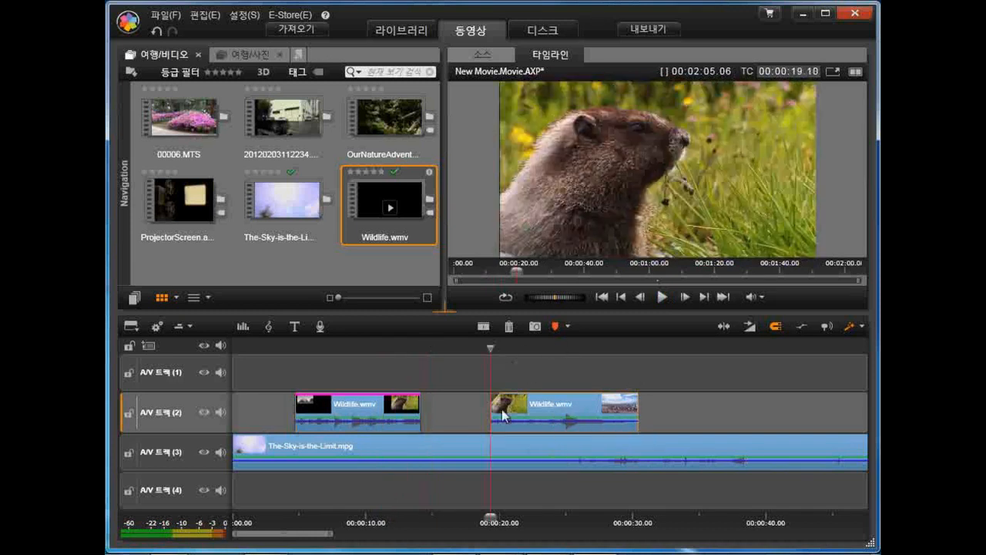
right_click(558, 408)
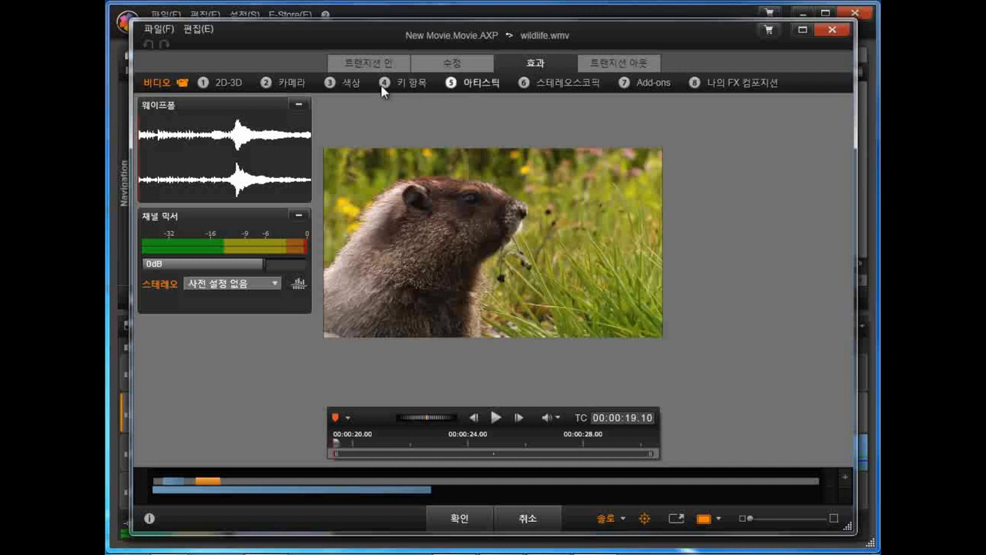
mouse_move(297, 87)
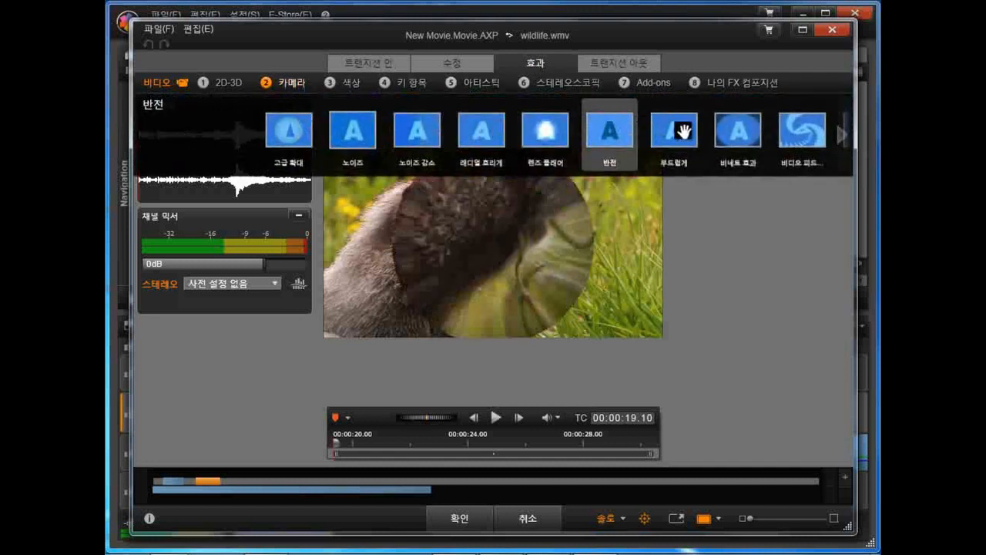
click(842, 138)
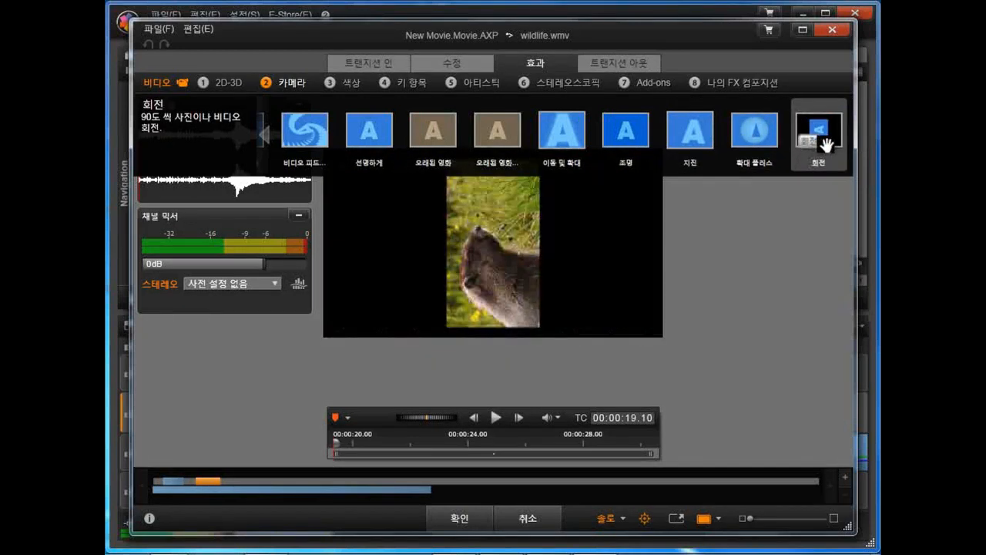
click(826, 145)
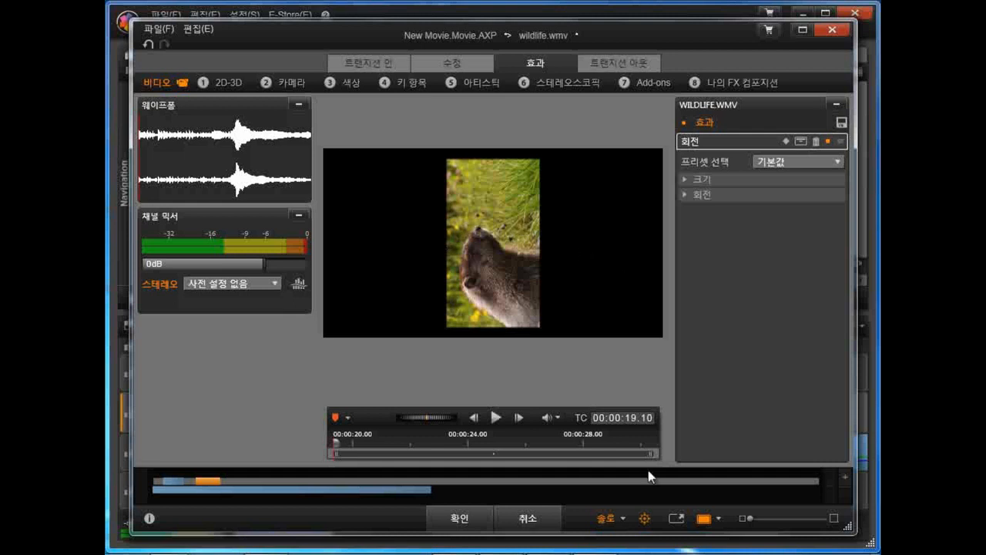
Step: Turn off 솔로 preview, expand the 크기 and 회전 settings, and enable keyframing for the 회전 effect at the clip's start
click(606, 519)
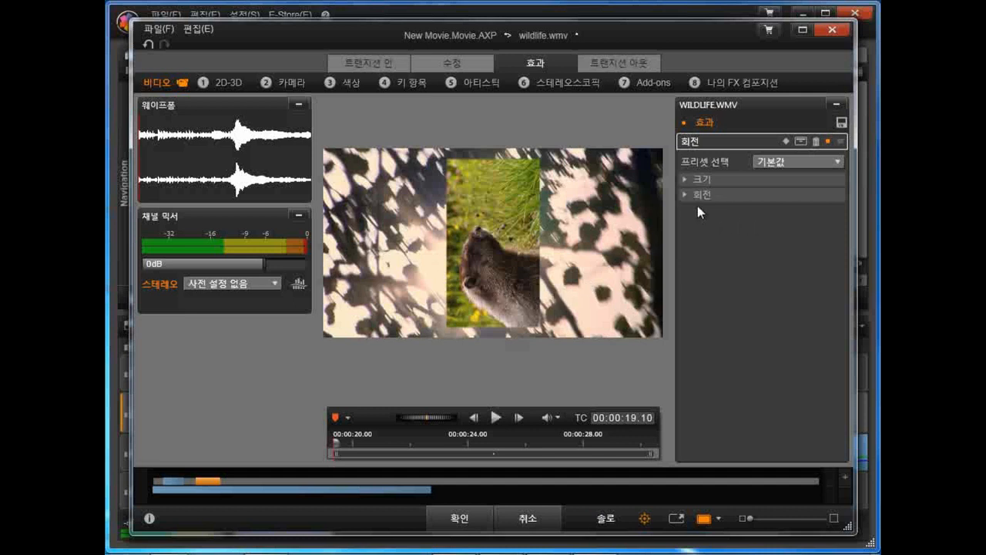
click(684, 180)
click(732, 225)
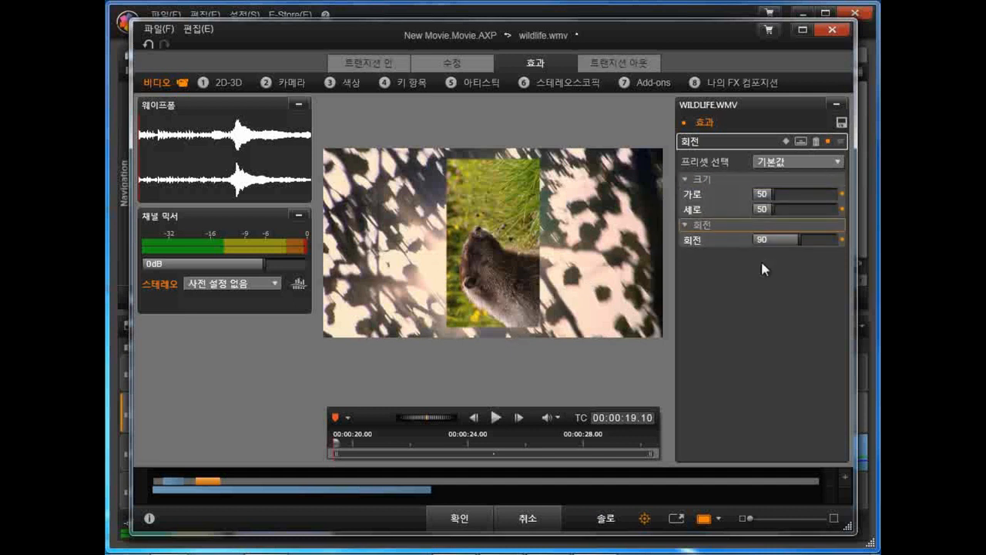
click(737, 207)
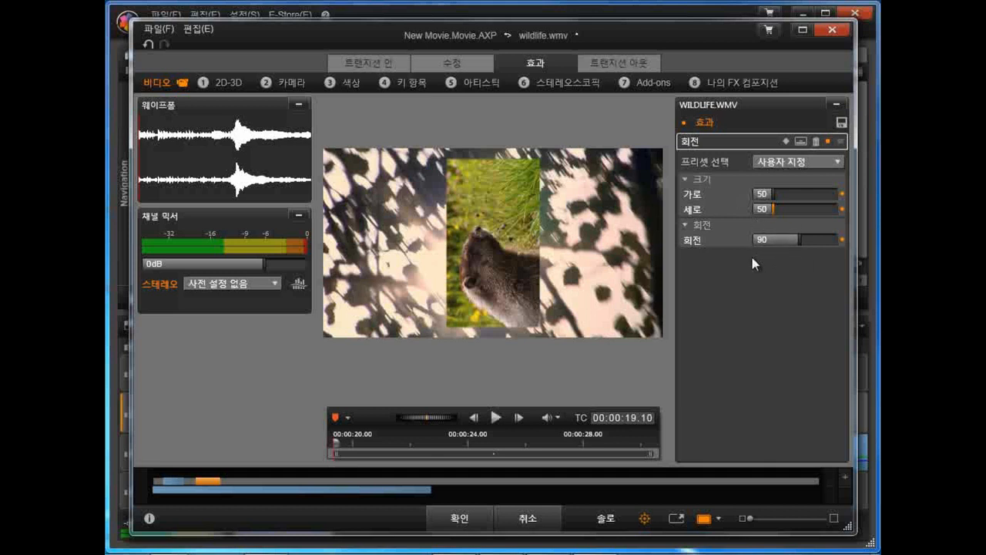
click(786, 143)
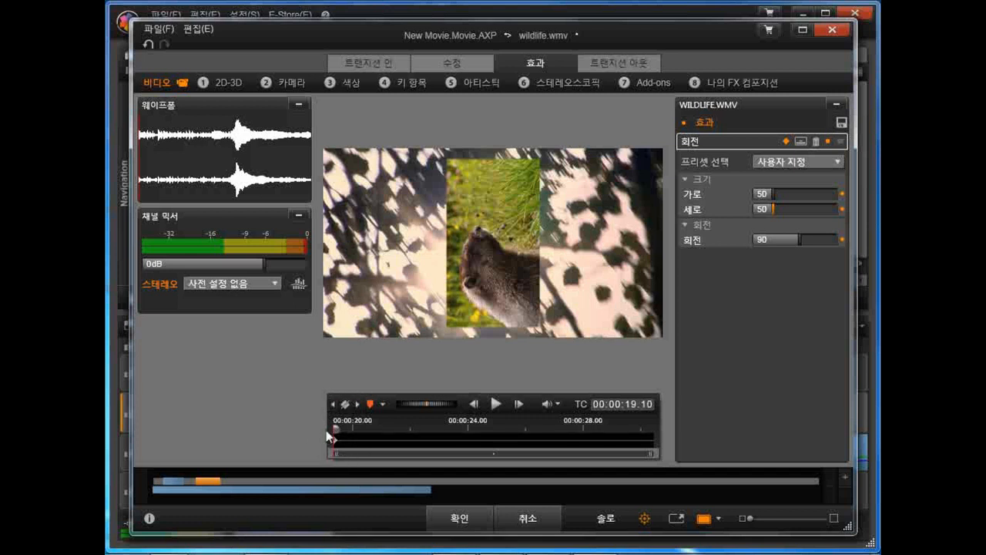
Step: Add a keyframe mid-clip at 00:00:24.27 with 회전 set to -184.1
drag(334, 428, 494, 426)
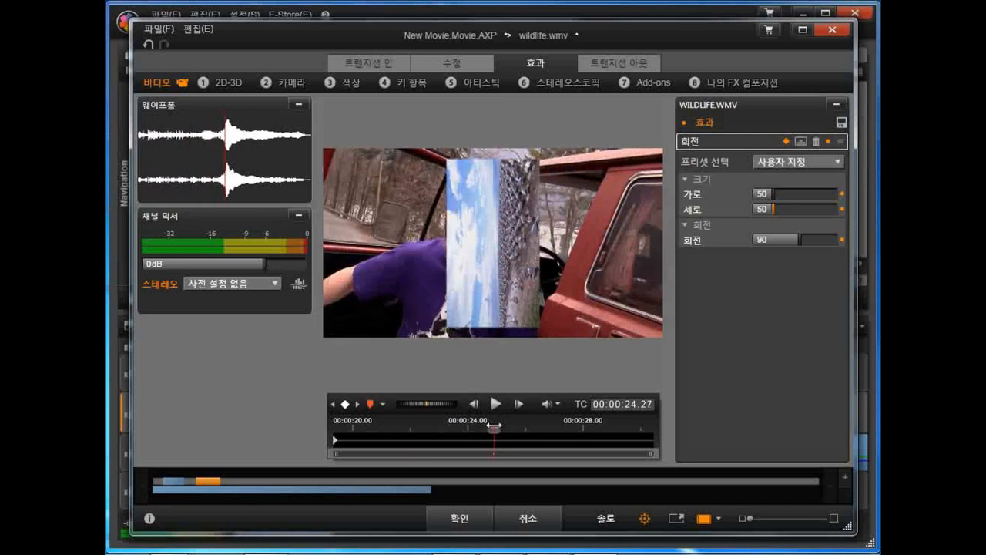
click(345, 405)
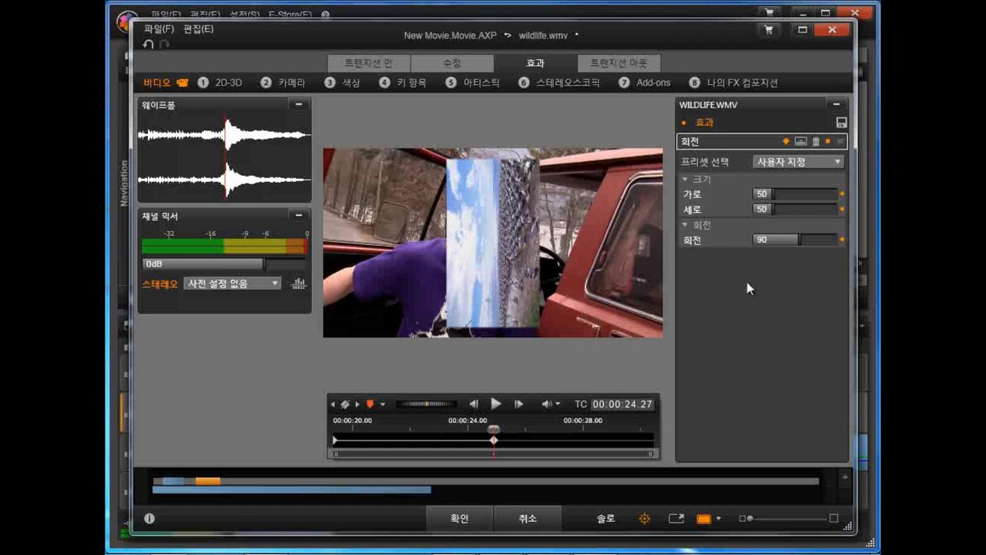
drag(799, 241, 768, 248)
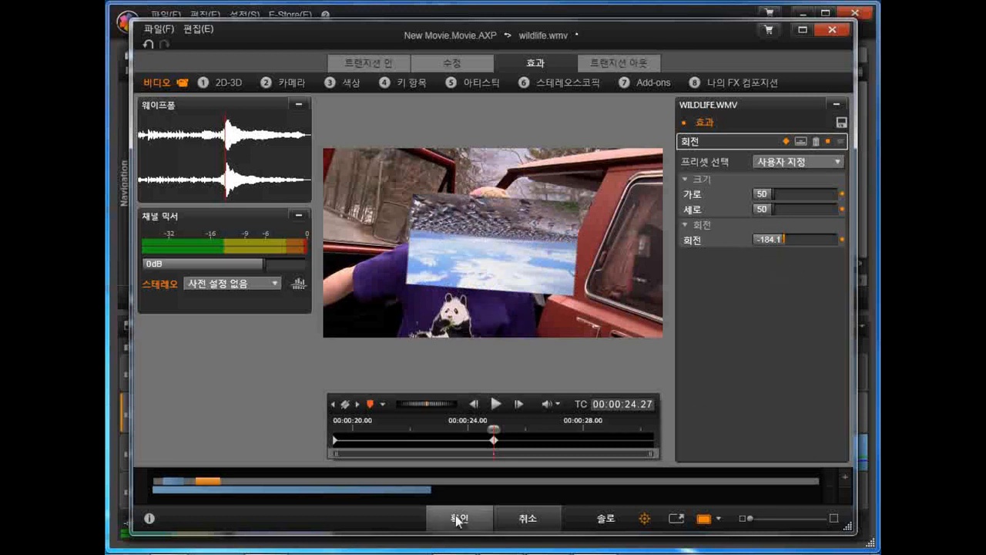
Step: Add a keyframe at the clip's end, 00:00:30.14, with 회전 set to 292.4
drag(491, 428, 652, 428)
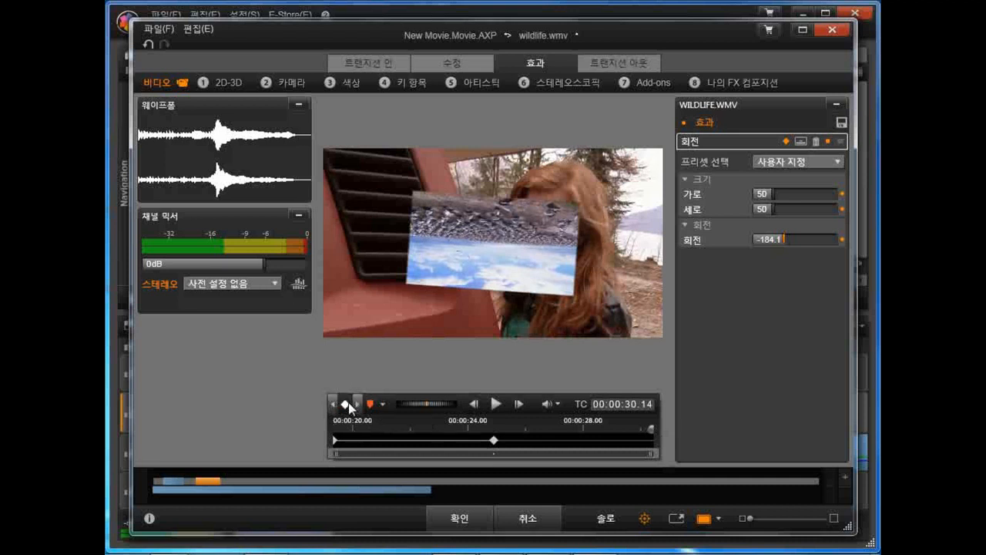
click(347, 407)
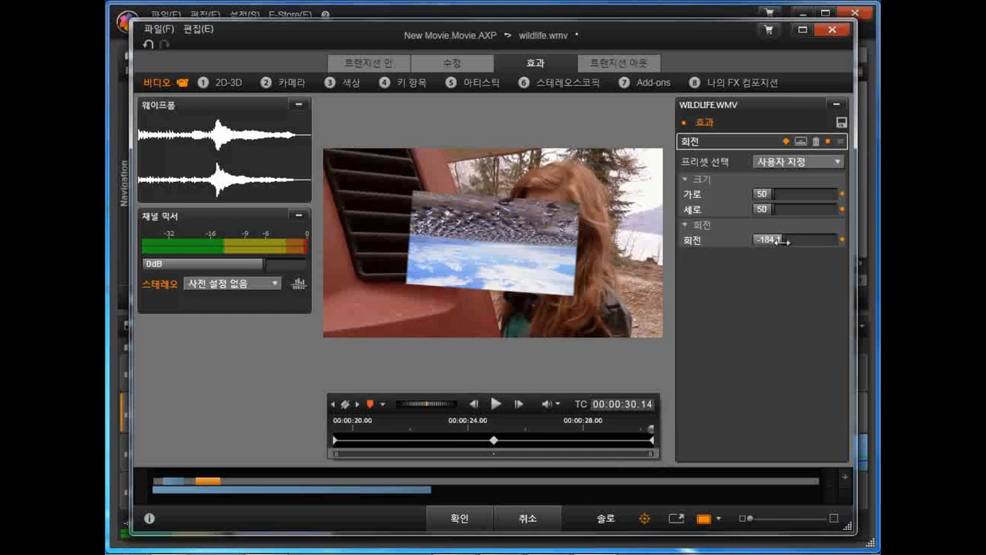
drag(784, 240, 843, 240)
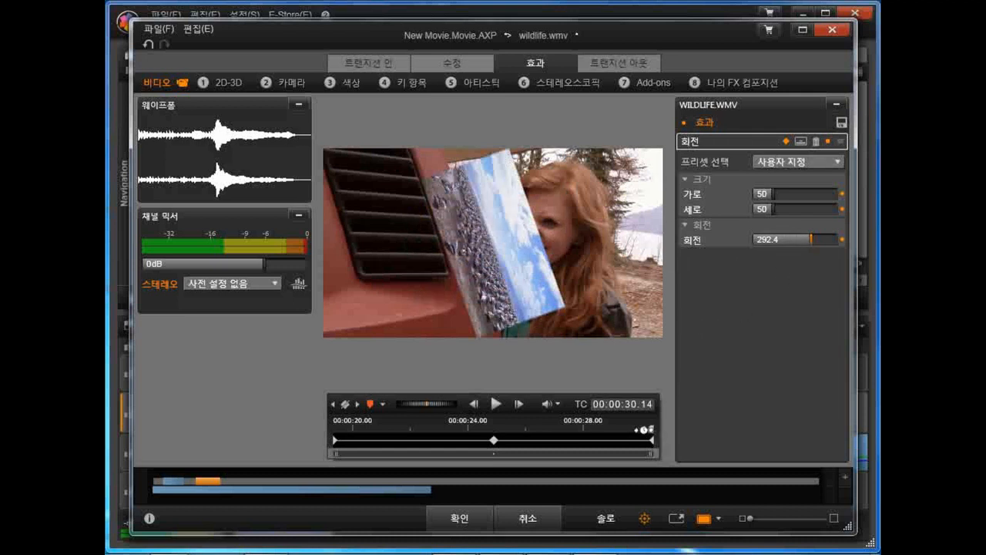
Step: Preview the keyframed rotation from the clip's start and step forward and back through its keyframes
drag(650, 429, 319, 435)
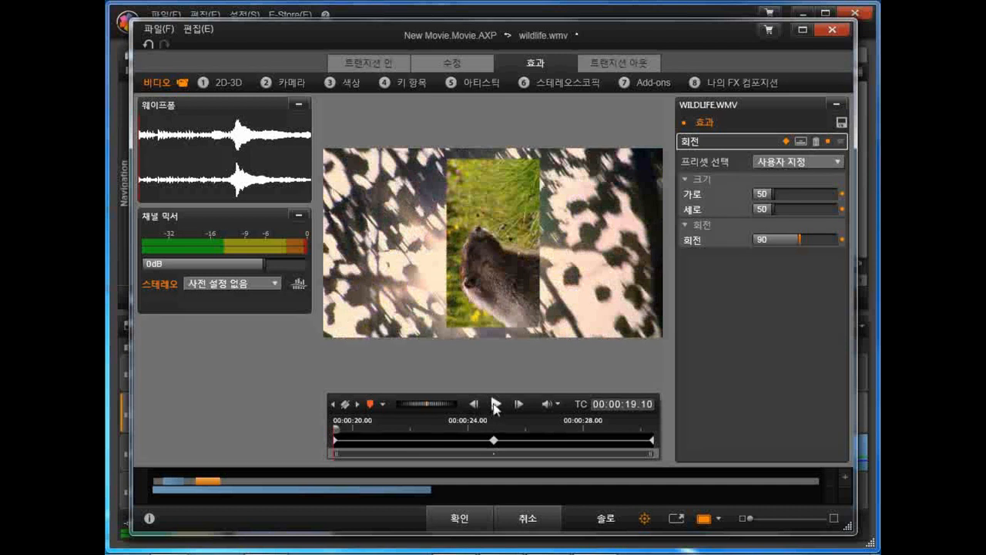
click(494, 406)
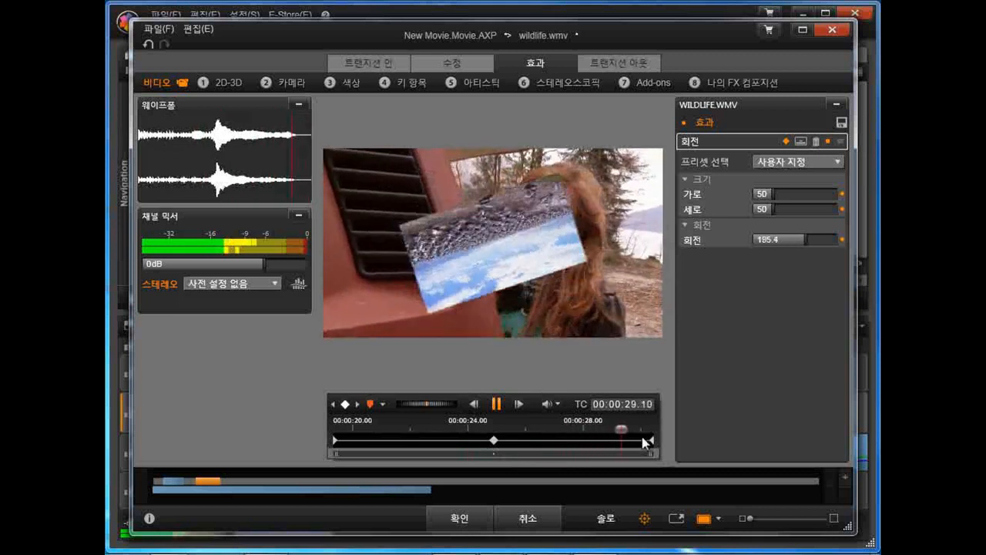
click(496, 405)
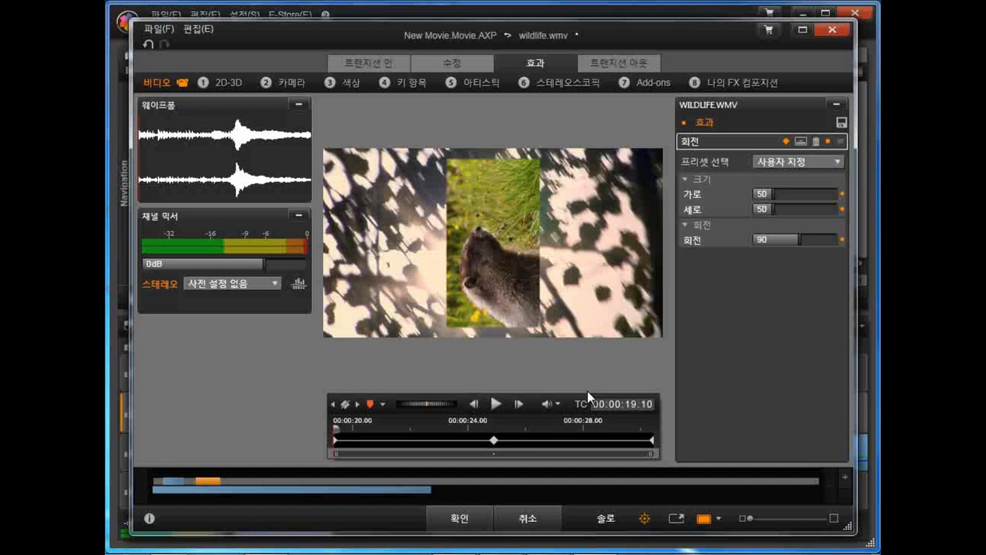
click(357, 407)
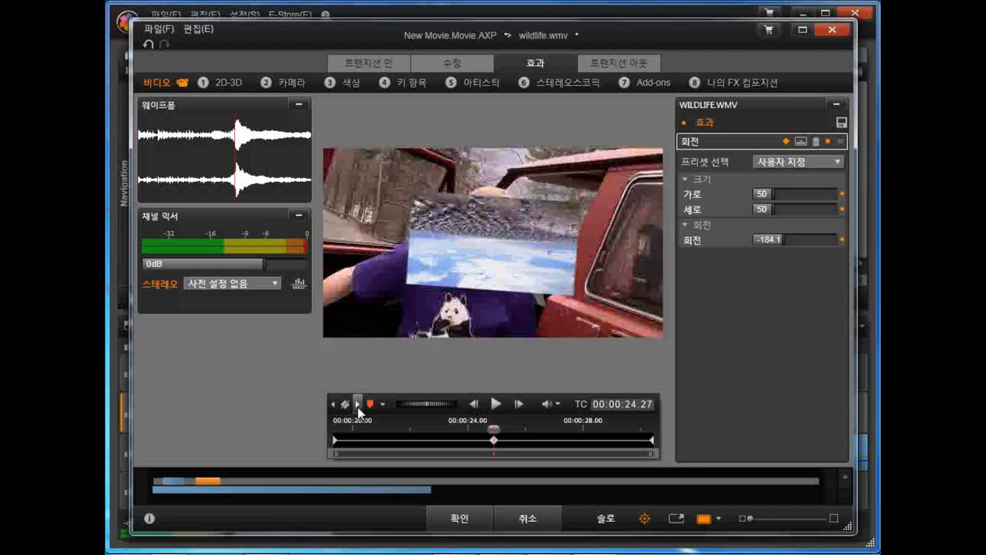
click(358, 407)
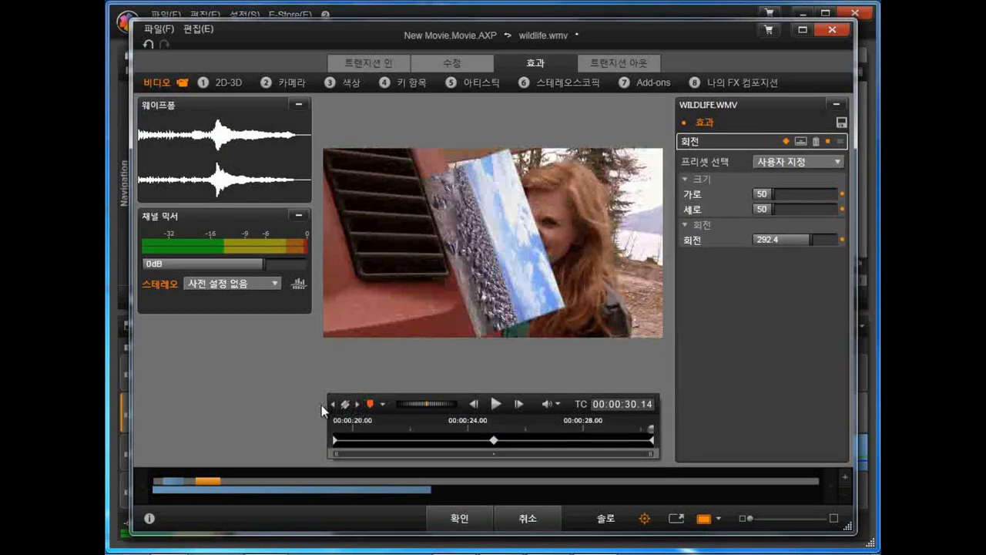
click(333, 404)
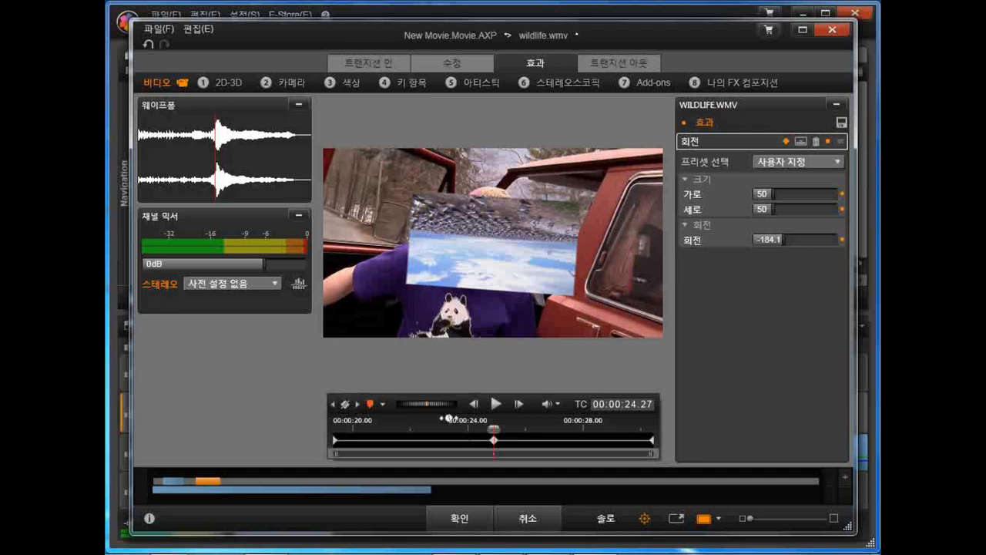
Step: Apply the rotation effect to the clip and play the second Wildlife.wmv clip on the timeline to its end
click(460, 520)
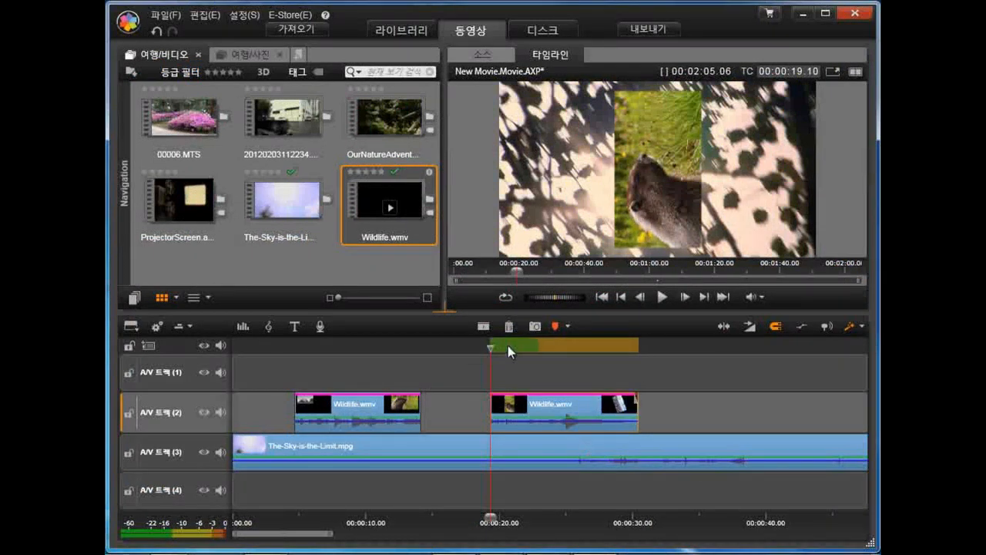
click(665, 301)
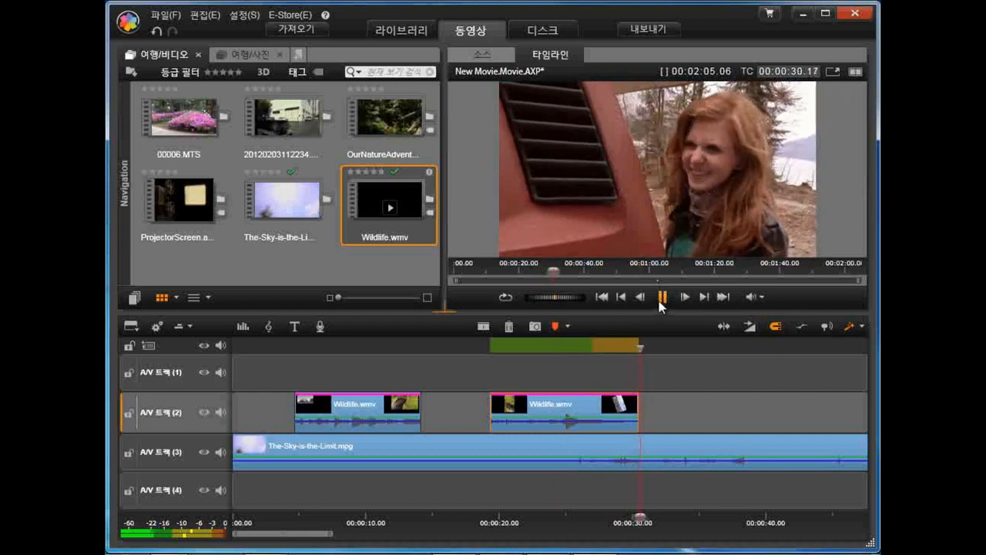
click(662, 297)
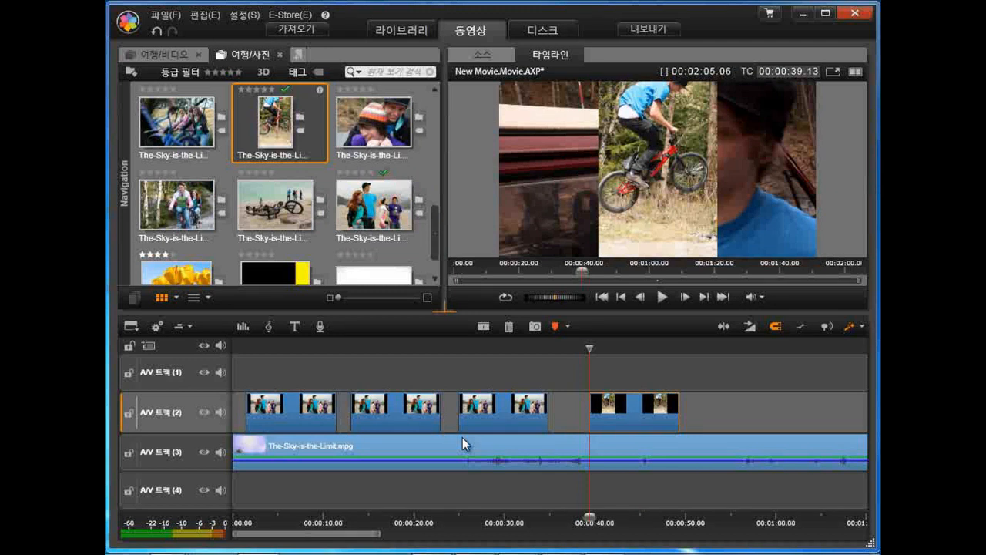
Step: Open the second The-Sky-is-the-Limit_08.jpg clip on A/V track 2 in the Effects Editor, showing its 이동 및 확대 settings
click(382, 417)
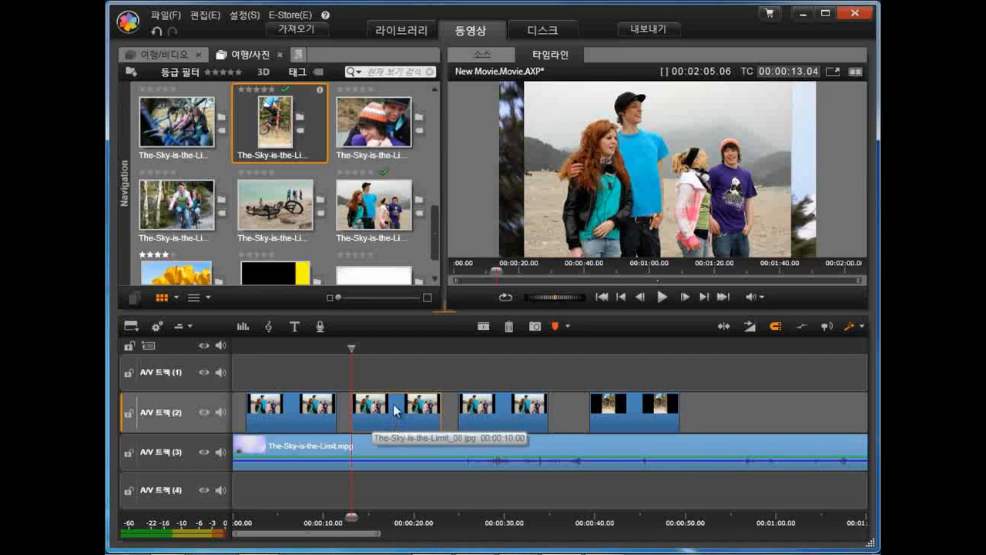
right_click(401, 401)
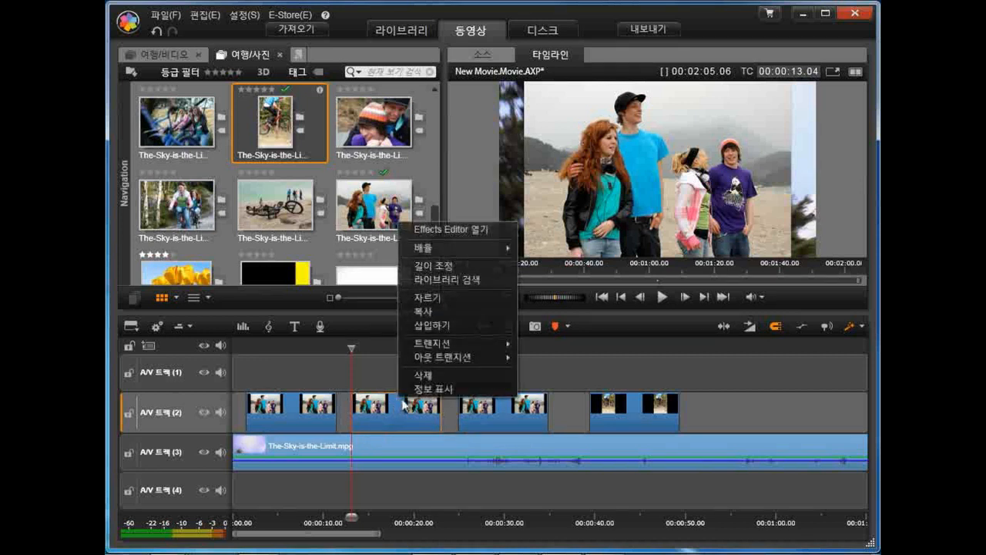
click(484, 229)
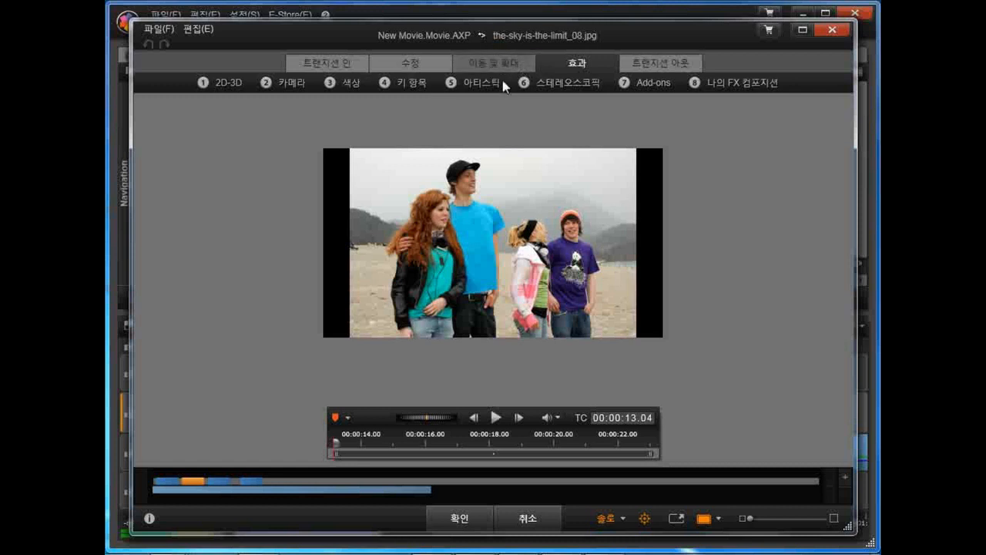
click(500, 61)
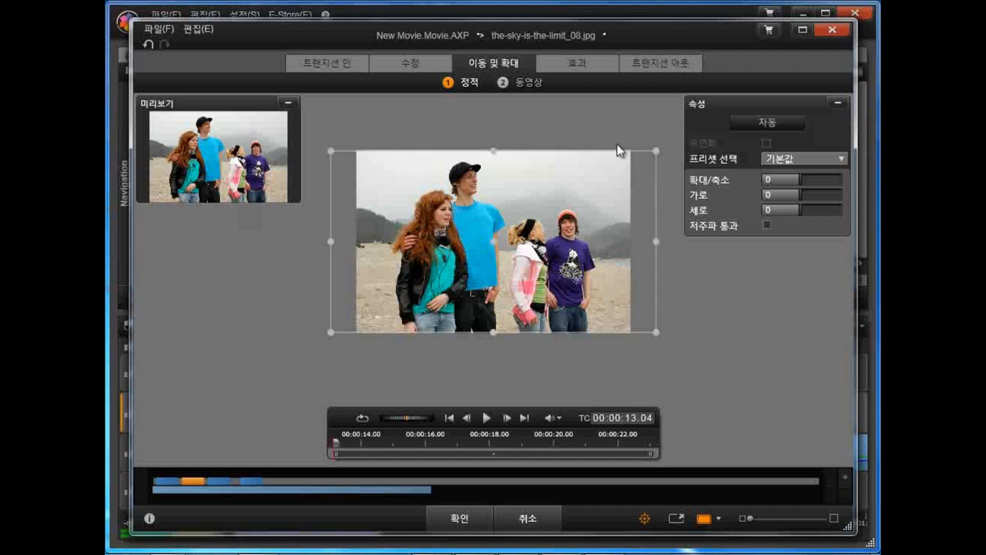
Step: Reframe the photo in 정적 mode to 확대/축소 35.129, 가로 -0.23 and 세로 -12.642, and play the applied result on the timeline
drag(330, 333, 413, 325)
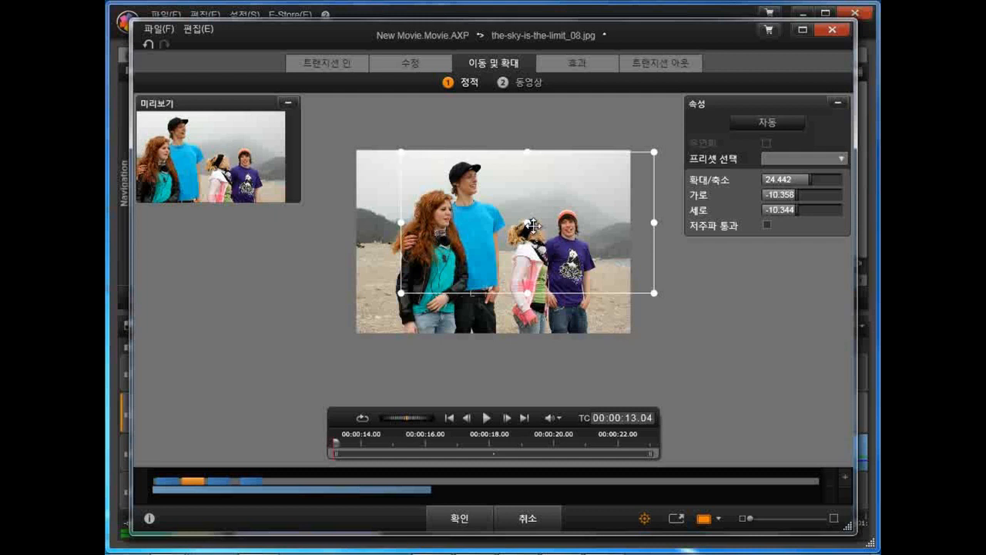
drag(532, 224, 498, 225)
drag(618, 295, 587, 277)
drag(486, 213, 503, 214)
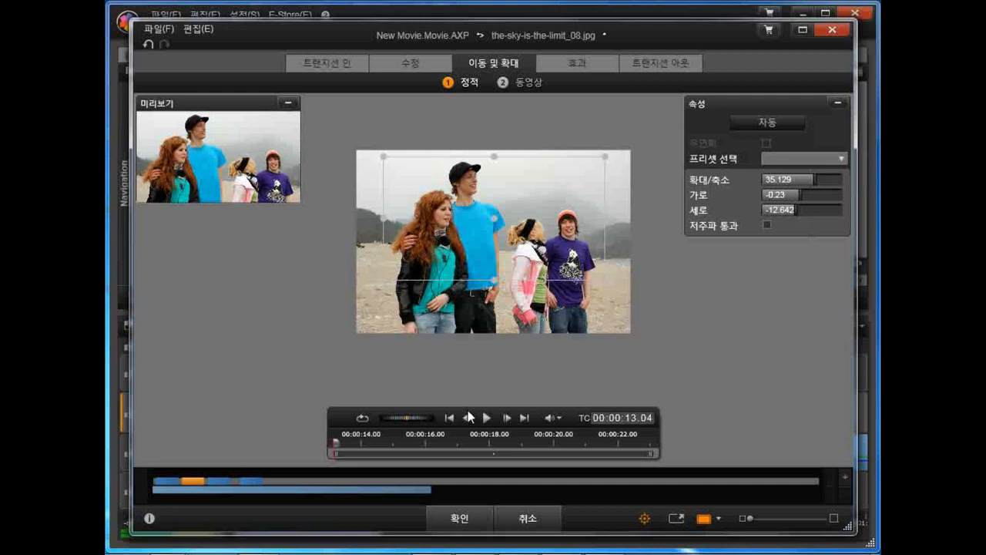
click(477, 520)
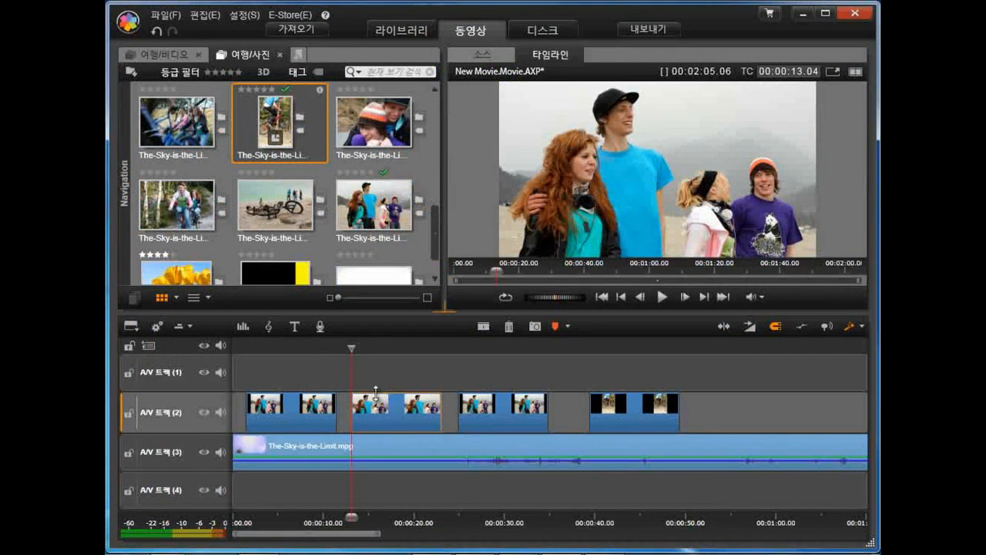
click(662, 296)
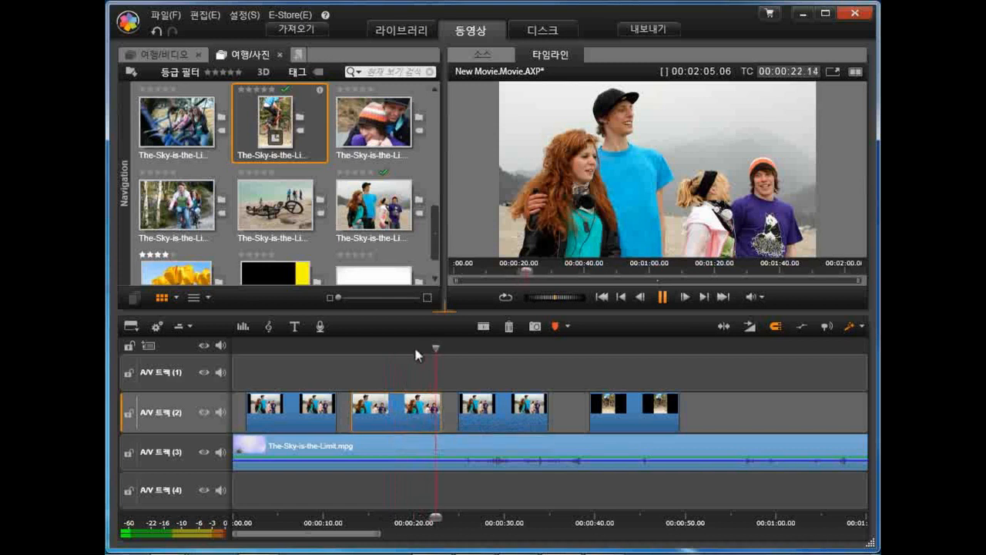
Step: Open the third The-Sky-is-the-Limit_08.jpg clip on A/V track 2 in the Effects Editor and set its 이동 및 확대 mode to 동영상
click(477, 411)
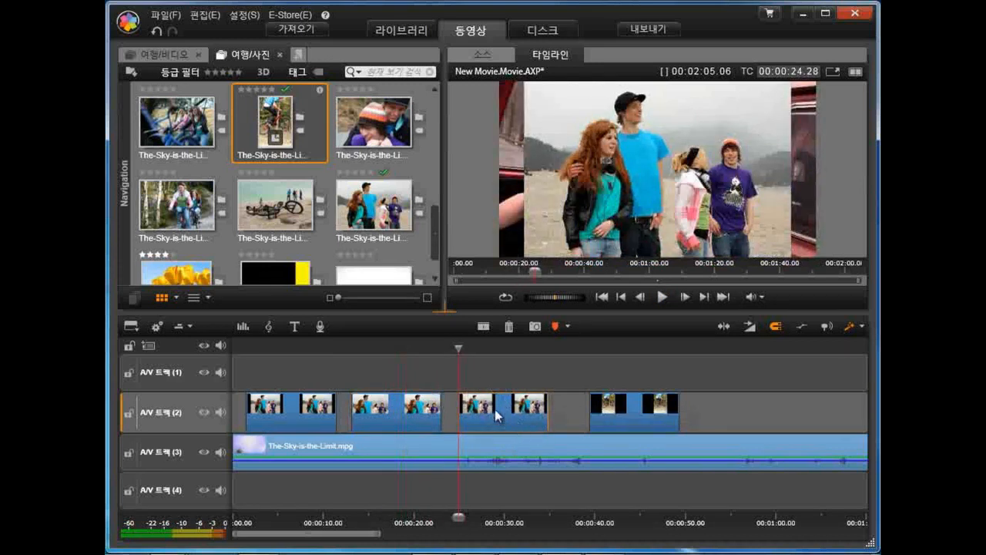
right_click(495, 413)
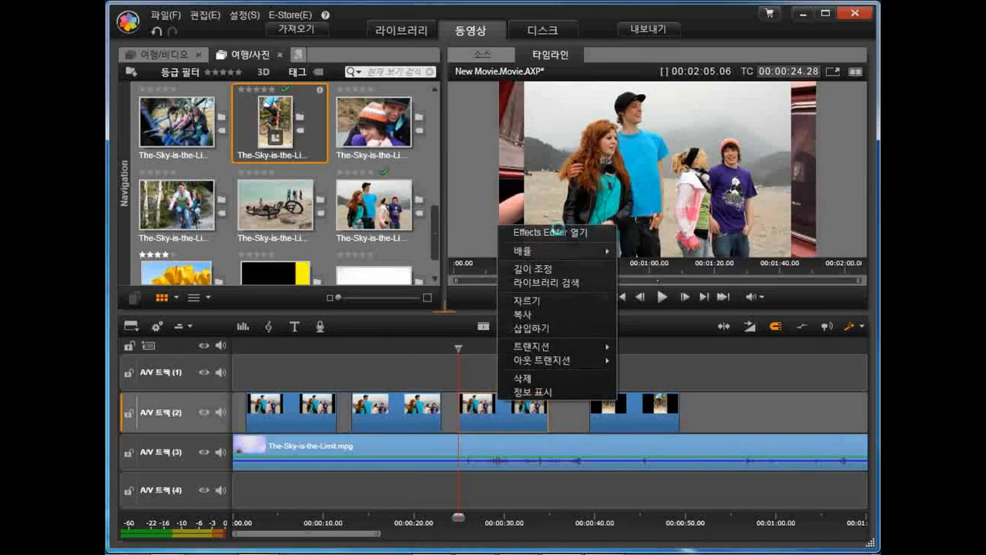
click(552, 233)
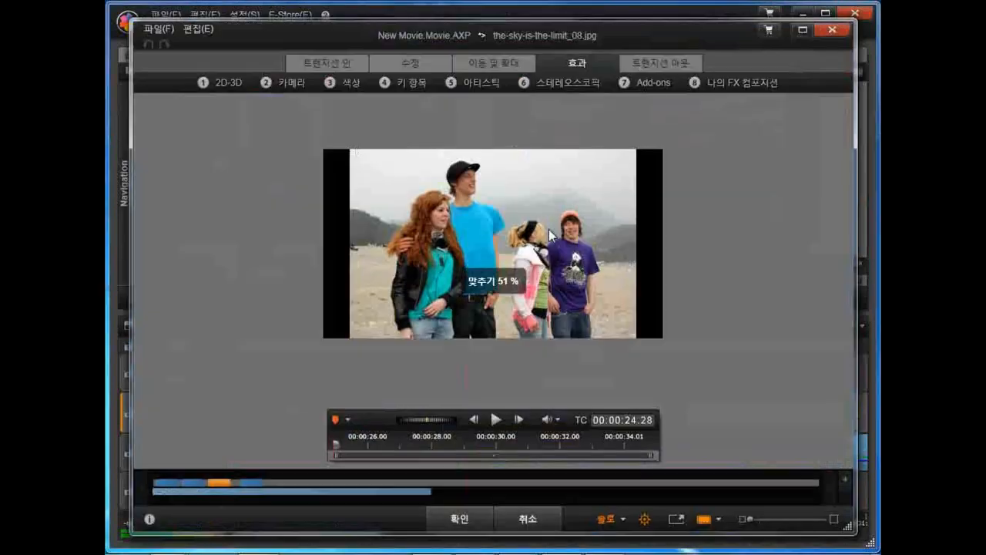
click(502, 63)
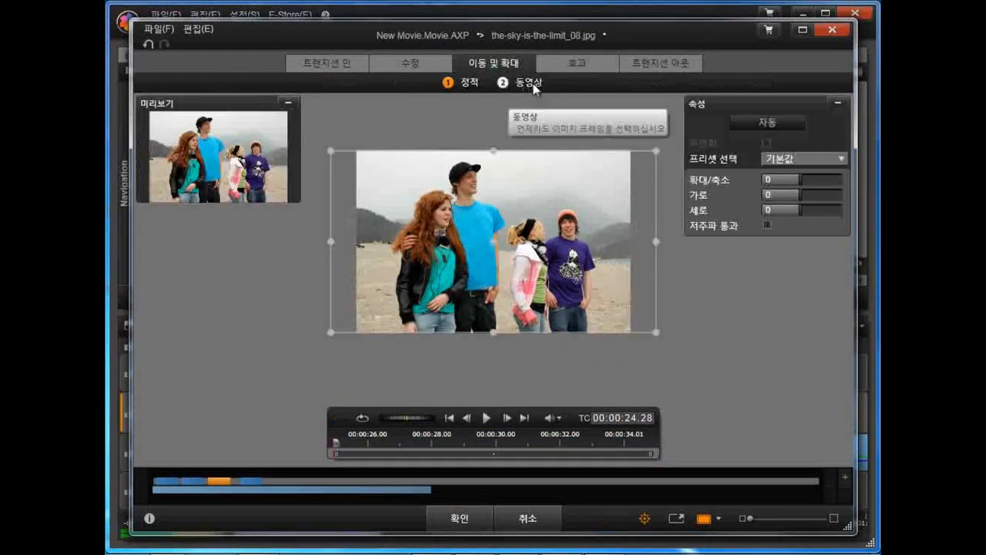
click(530, 82)
Step: Set the start frame to 확대/축소 17.14, 가로 0 and 세로 -0.078, preview the pan-and-zoom, and return to the first keyframe
drag(493, 333, 497, 319)
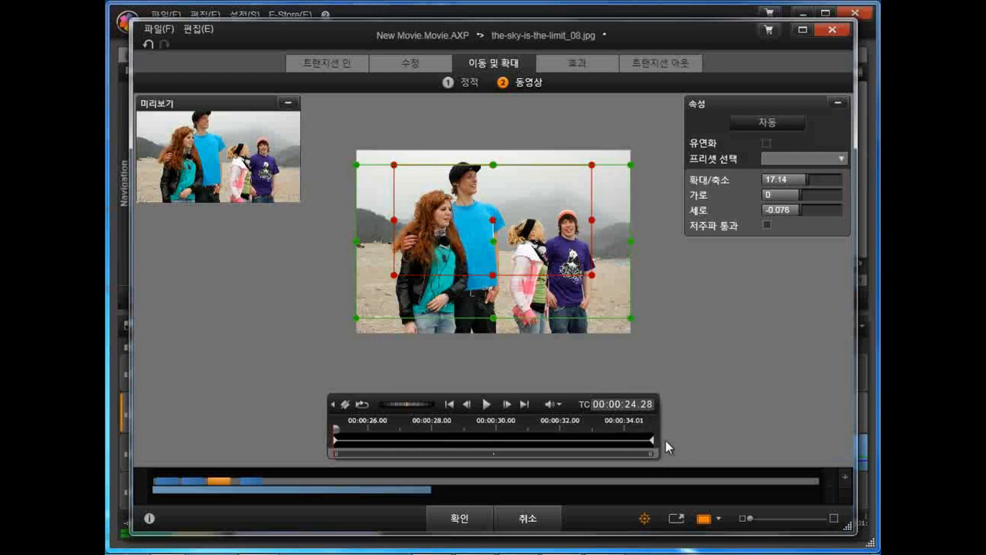
click(488, 405)
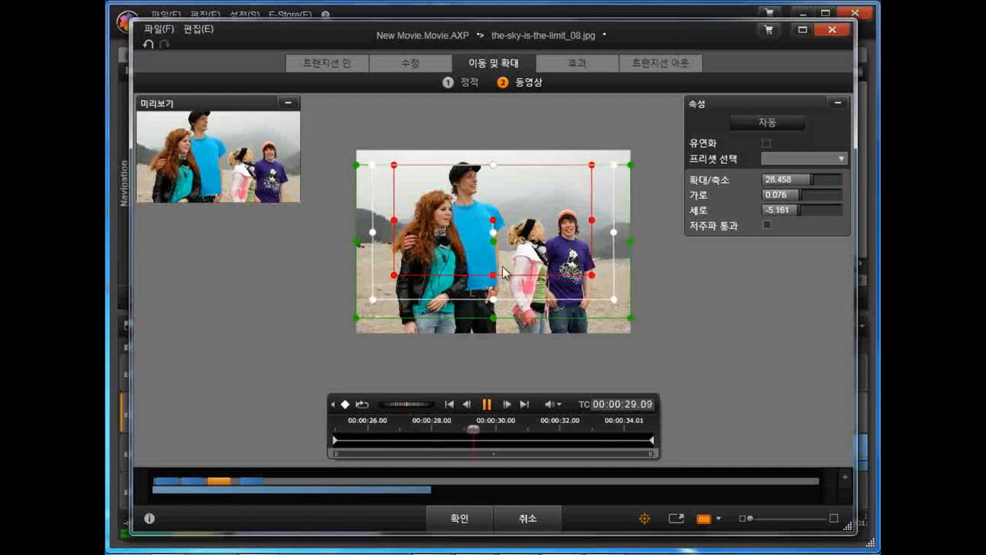
click(487, 404)
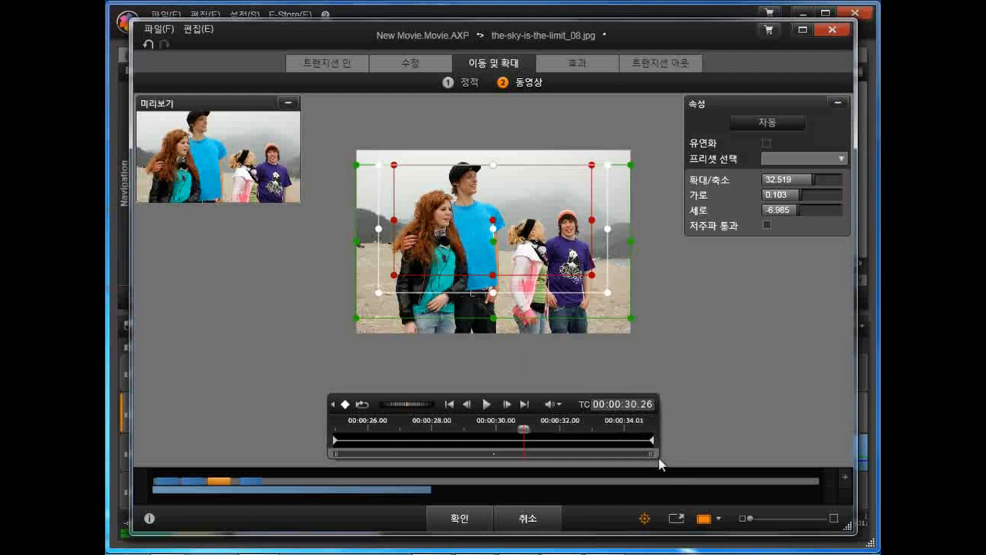
click(333, 405)
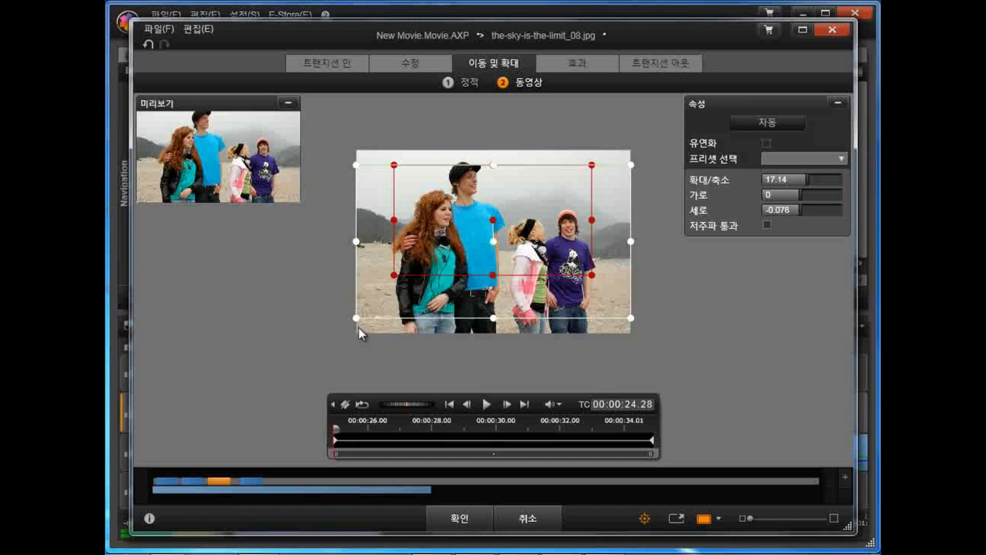
Step: Reframe the start frame around the two people at left in the photo to 확대/축소 59.937, 가로 16.573 and 세로 -23.432
drag(358, 326, 404, 268)
drag(518, 236, 469, 203)
drag(577, 261, 503, 219)
drag(424, 182, 435, 201)
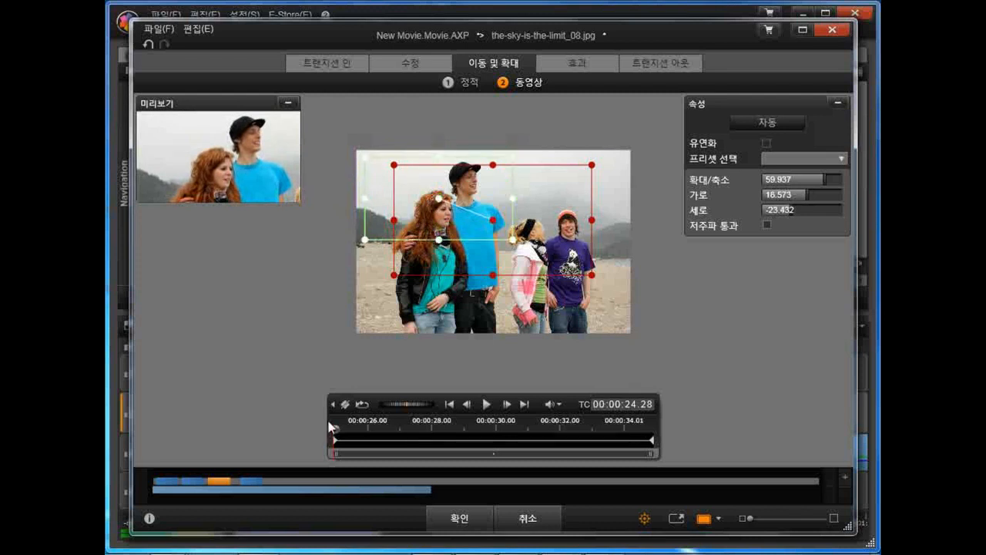
Step: Reframe the end frame at 00:00:34.29 around the two people at right in the photo to 확대/축소 74.25, 가로 -16.169 and 세로 -7.03
drag(335, 428, 662, 429)
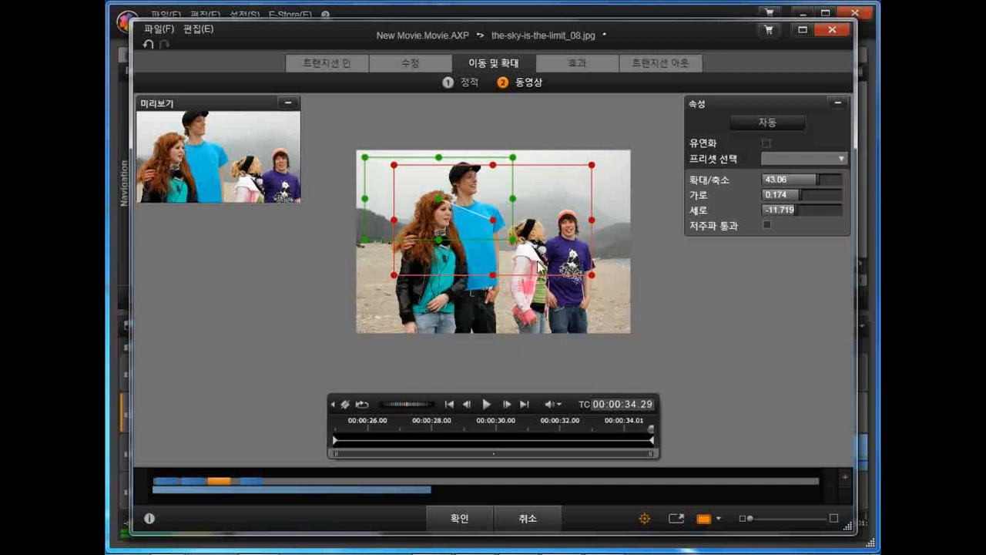
drag(394, 164, 493, 219)
drag(576, 250, 586, 232)
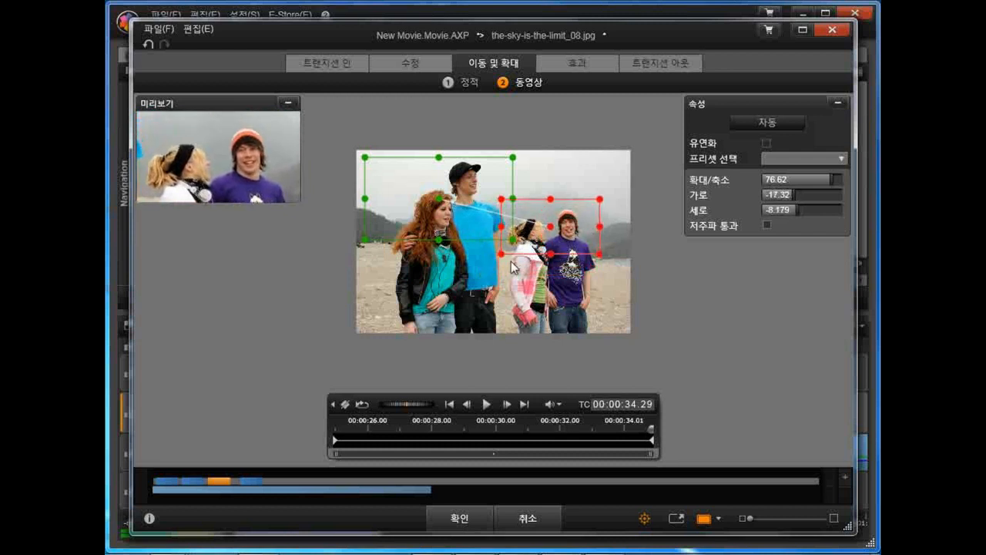
drag(501, 254, 494, 268)
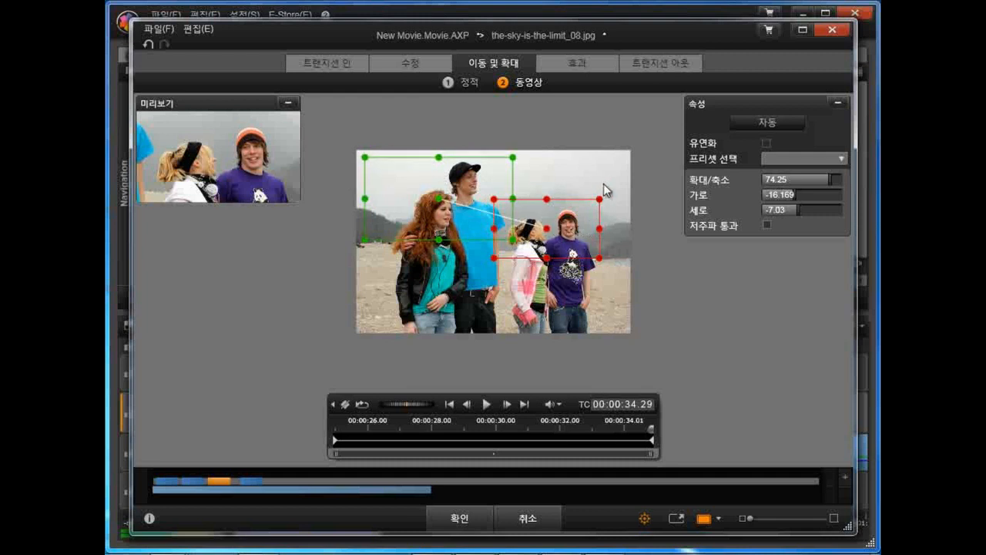
Step: Preview and apply the animated pan-and-zoom, and play the third photo clip on the timeline
click(486, 404)
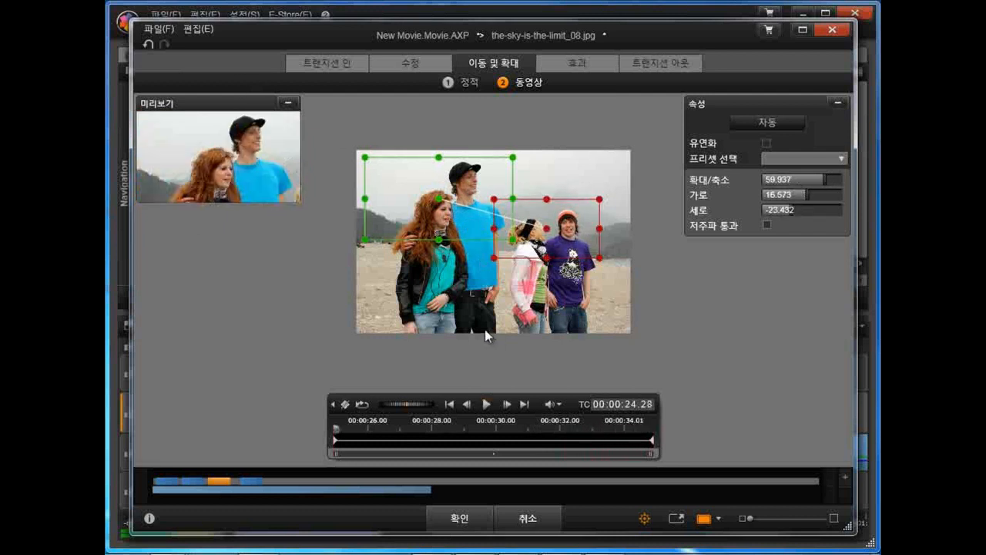
click(464, 521)
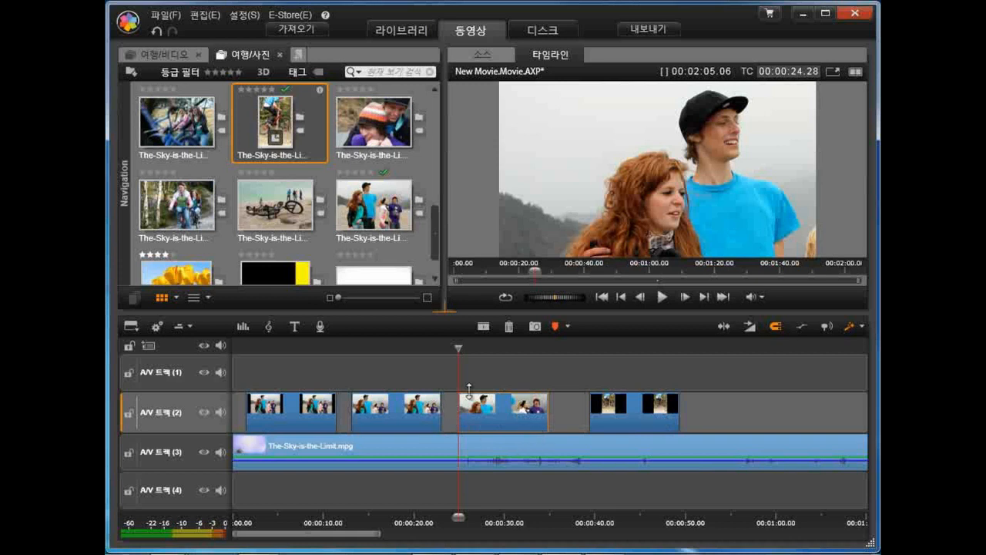
click(661, 296)
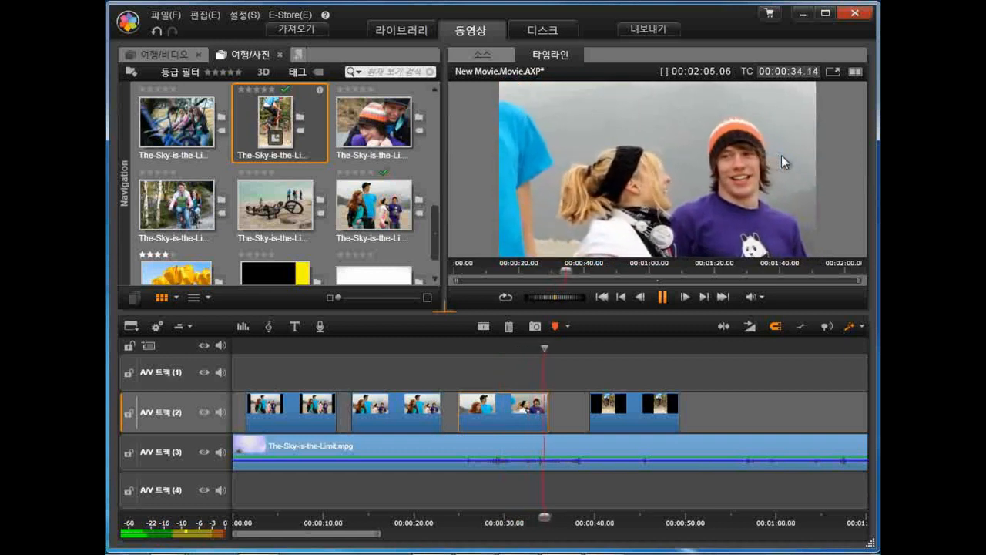
click(662, 297)
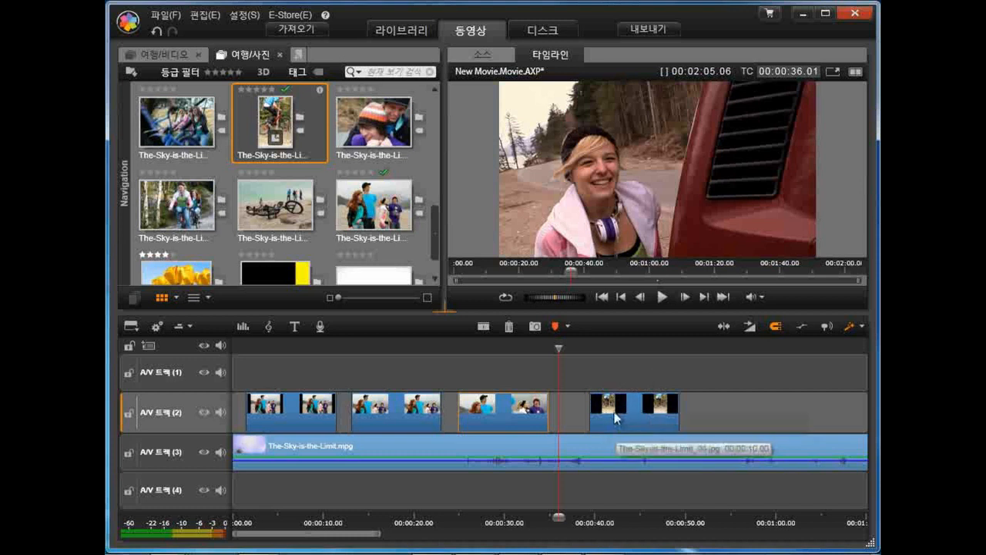
Step: Open the The-Sky-is-the-Limit_04.jpg clip on A/V track 2 in the Effects Editor and add the 회전 effect from the 카메라 category
right_click(615, 409)
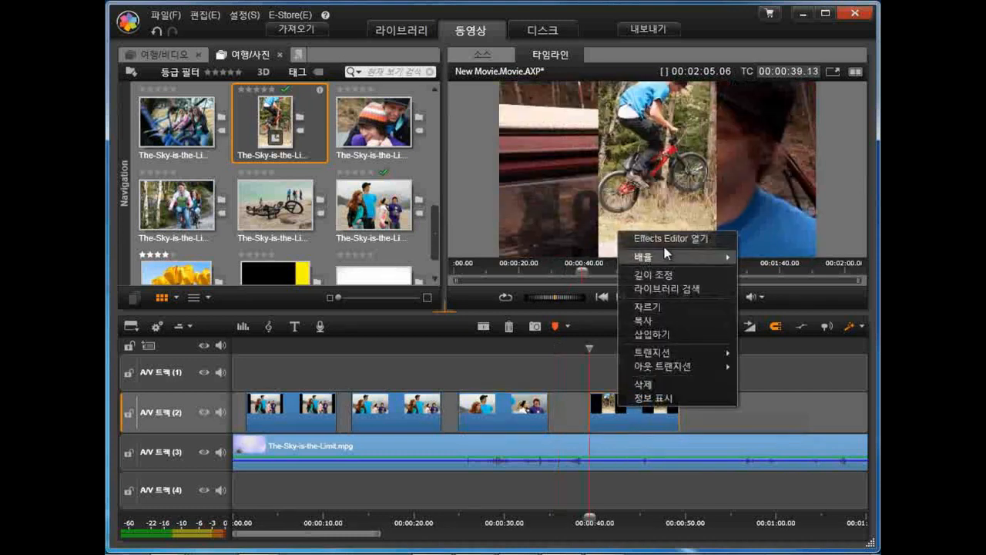
click(676, 239)
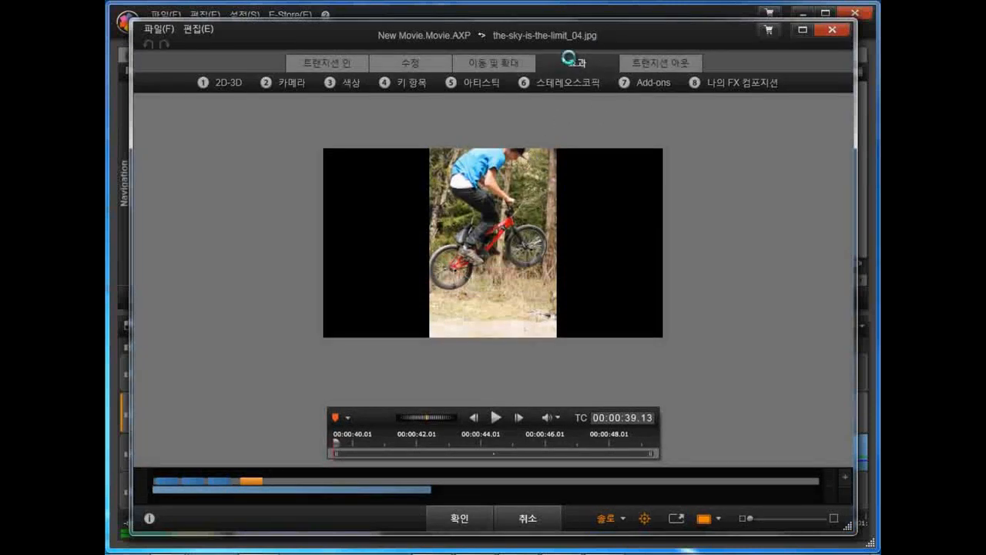
click(298, 83)
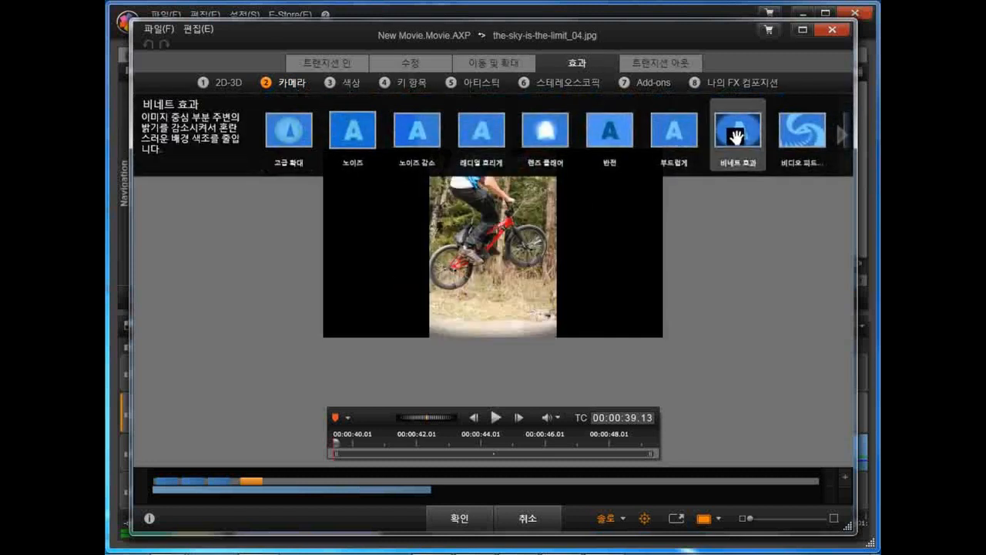
click(842, 137)
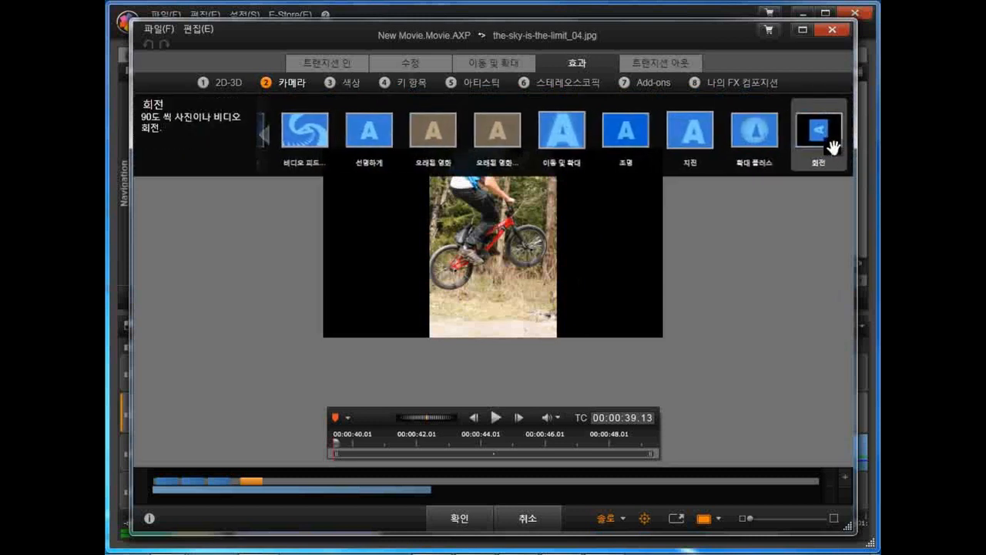
drag(822, 138, 569, 275)
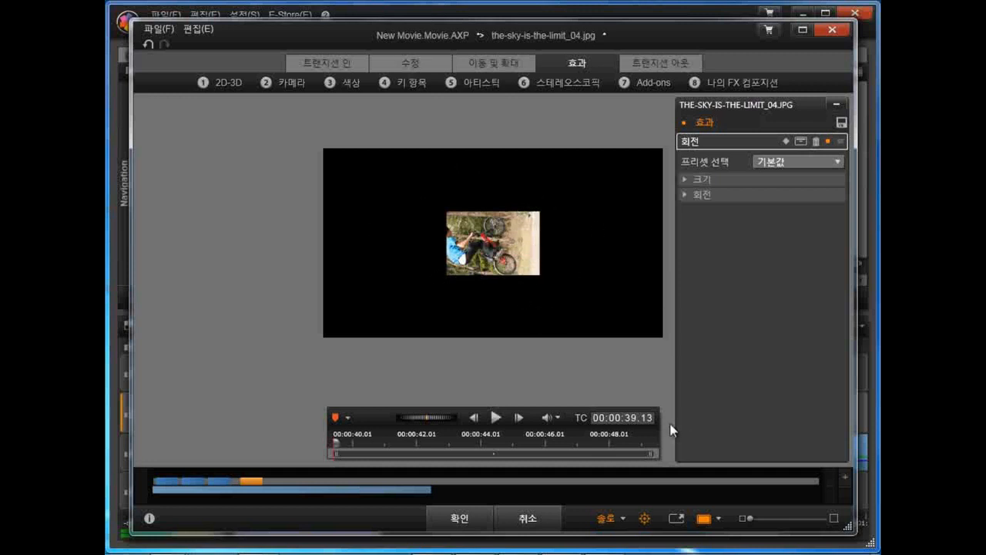
Step: Turn off 솔로 to show the underlying video and set the 회전 effect's 가로 and 세로 size to 100
click(605, 518)
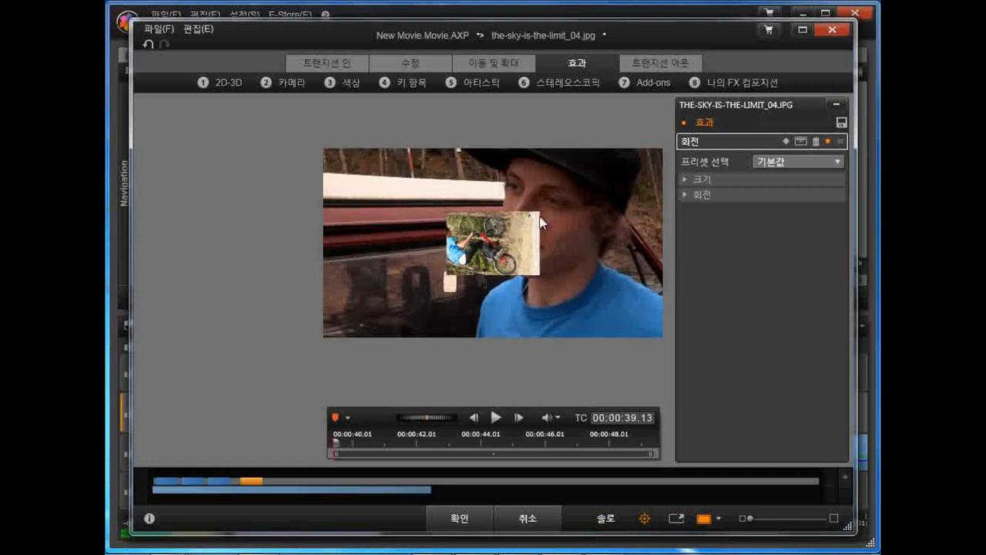
click(685, 179)
click(685, 224)
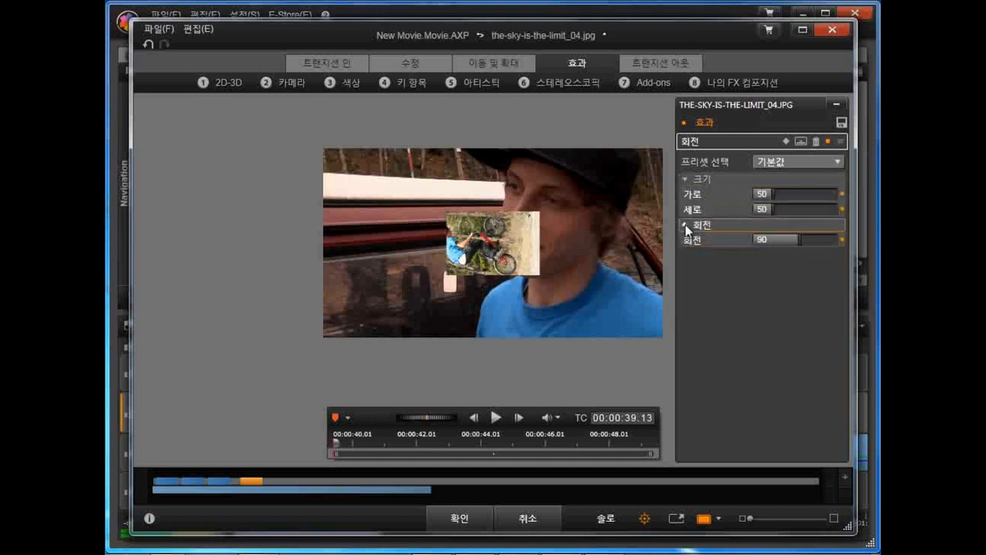
click(765, 199)
text(100)
key(Return)
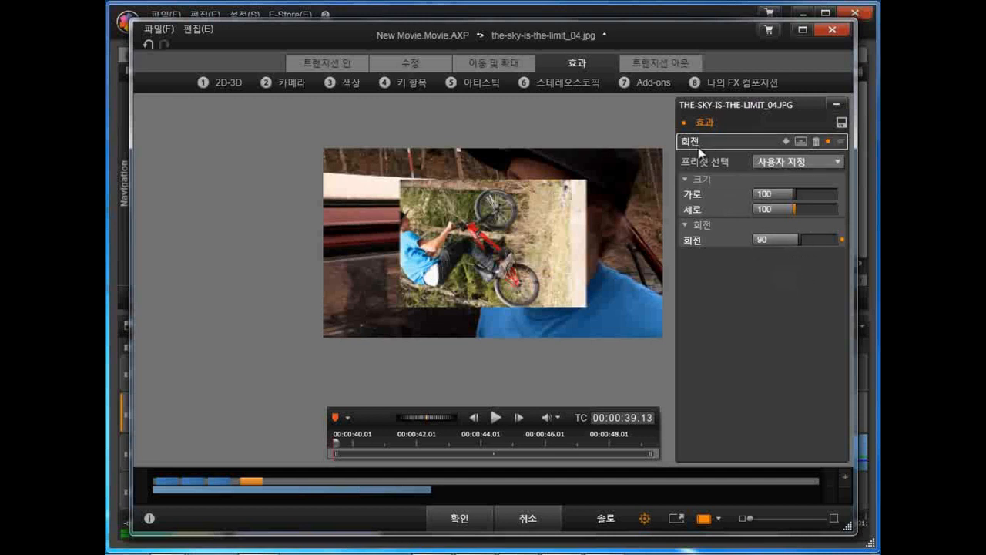
Step: Enable keyframing for the 회전 effect and set the rotation to -229.7 at 00:00:44.11 and 247.1 at 00:00:49.13
click(786, 141)
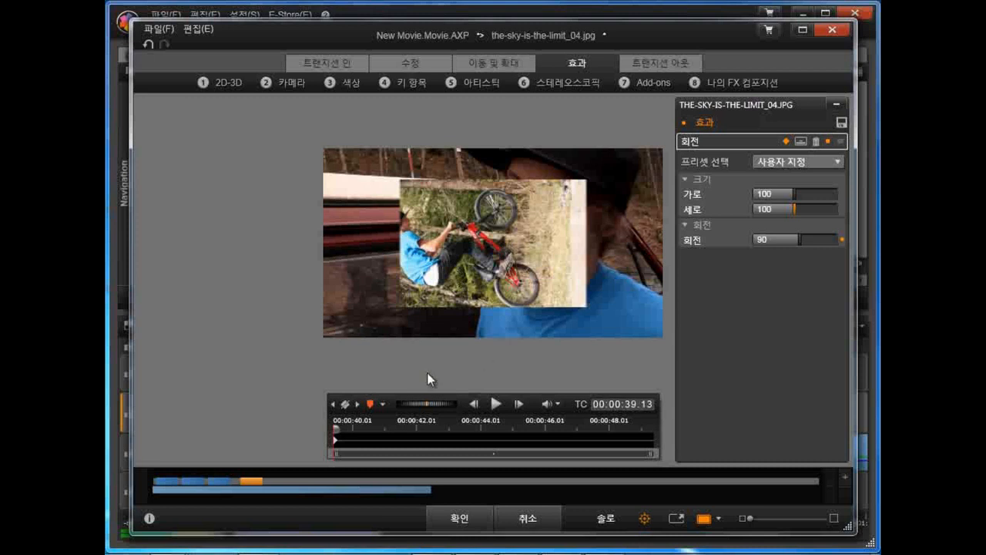
drag(335, 426, 492, 426)
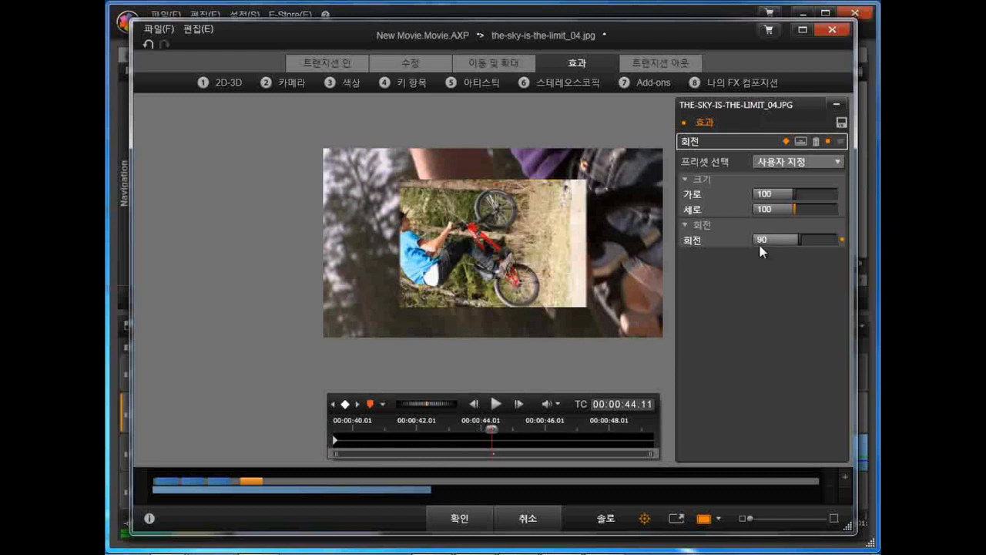
drag(798, 242, 759, 241)
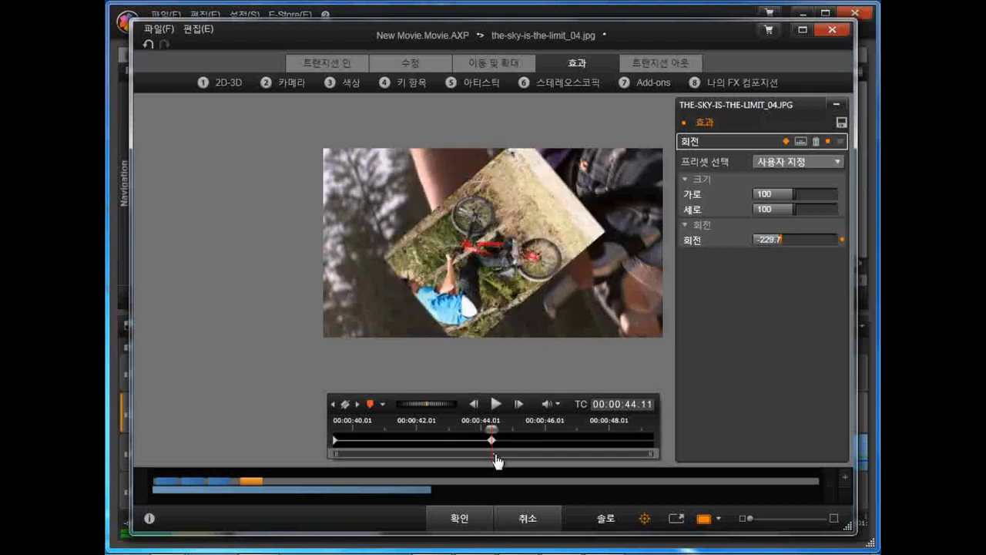
drag(492, 429, 664, 426)
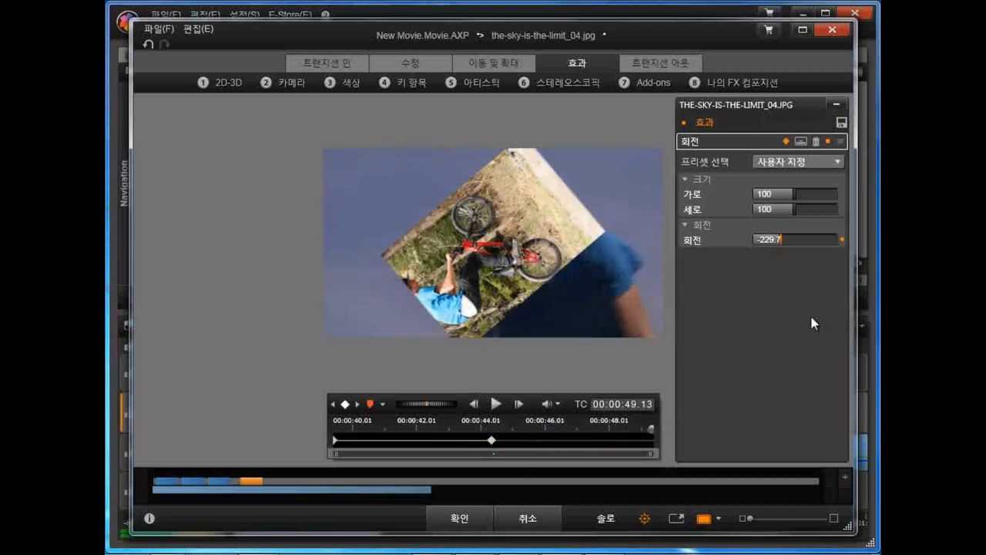
drag(778, 241, 836, 239)
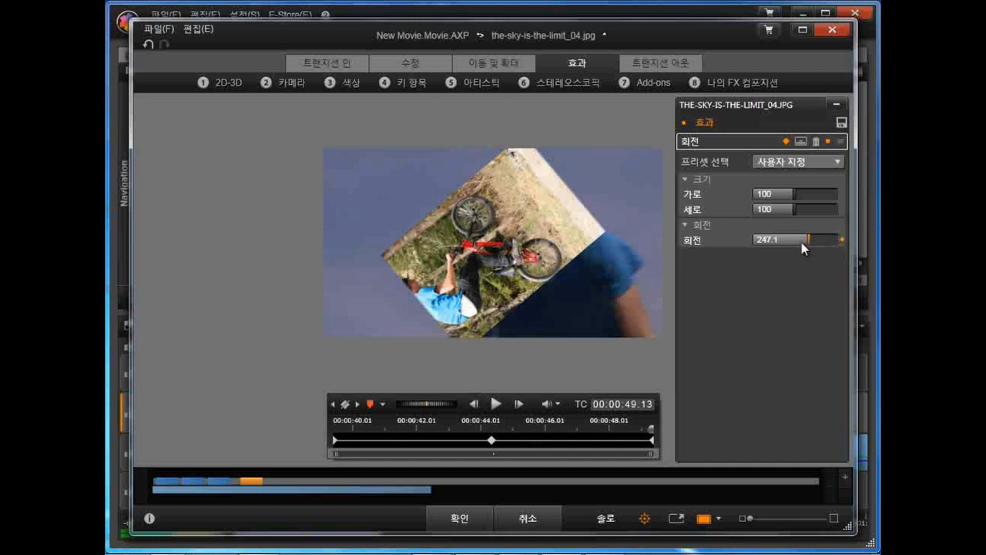
Step: Review the rotation between and at the keyframes, apply the effect, and play the rotating photo clip on the timeline
click(582, 444)
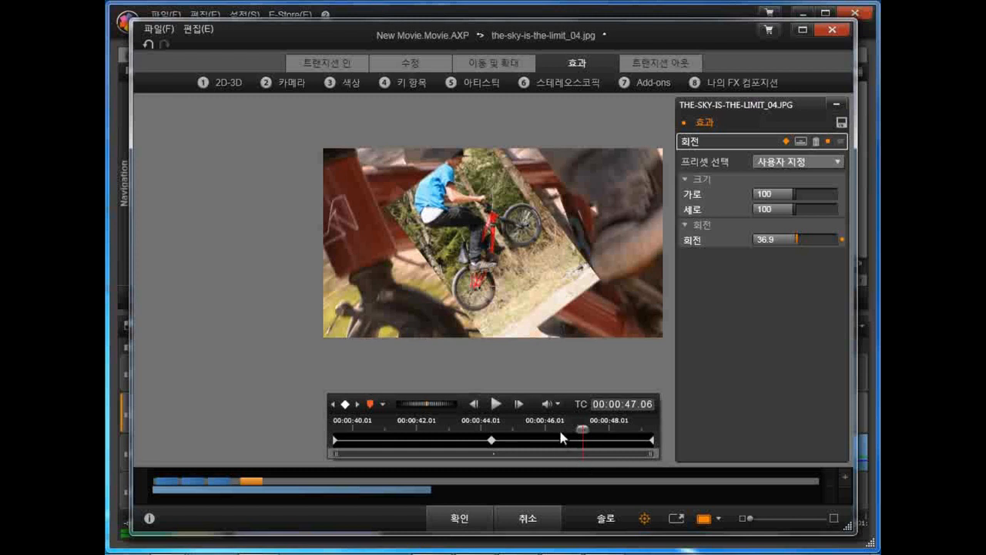
drag(582, 429, 491, 431)
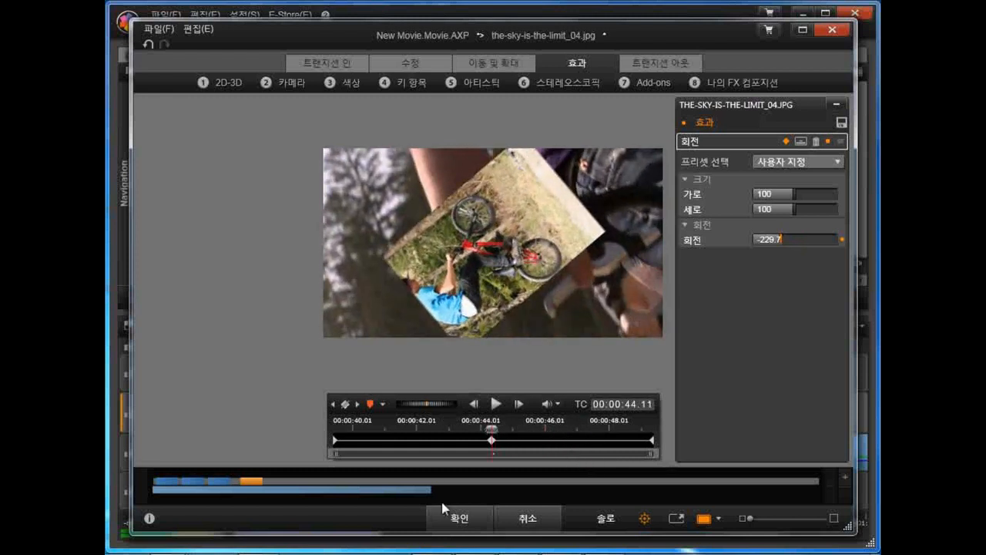
click(357, 406)
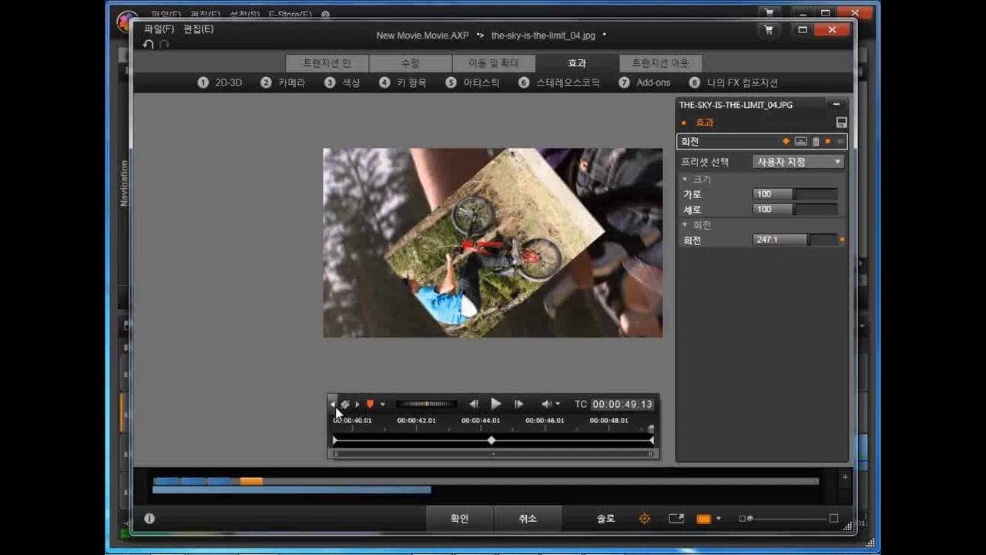
click(334, 406)
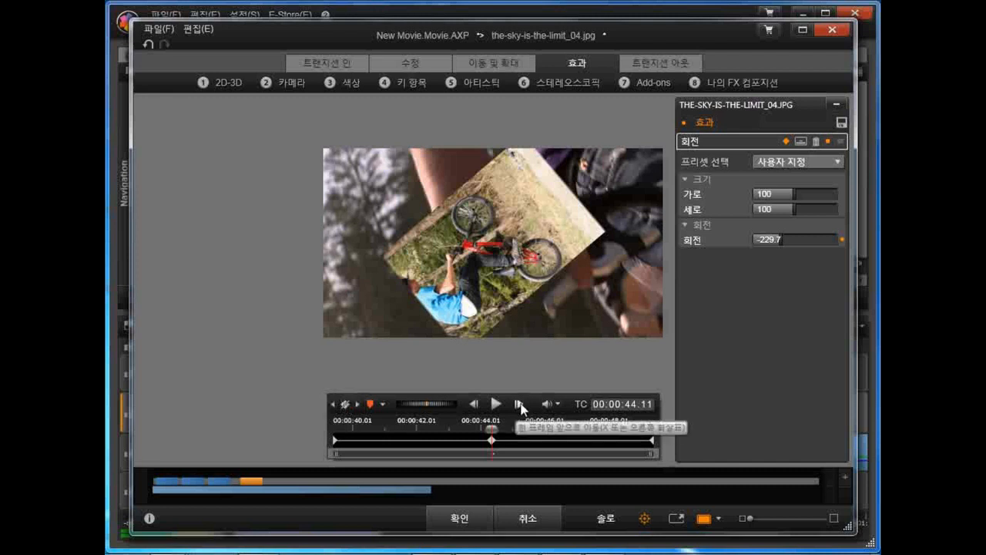
click(460, 519)
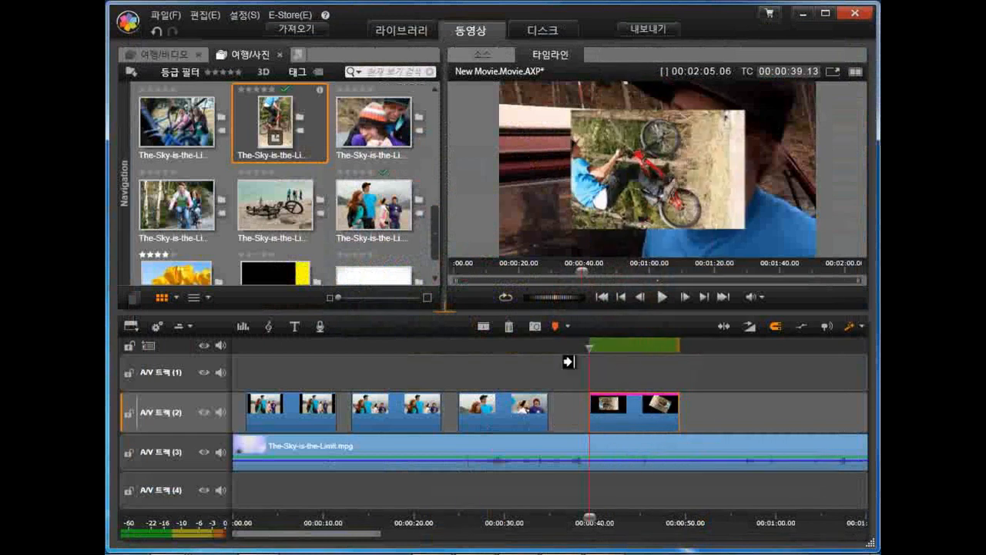
click(662, 298)
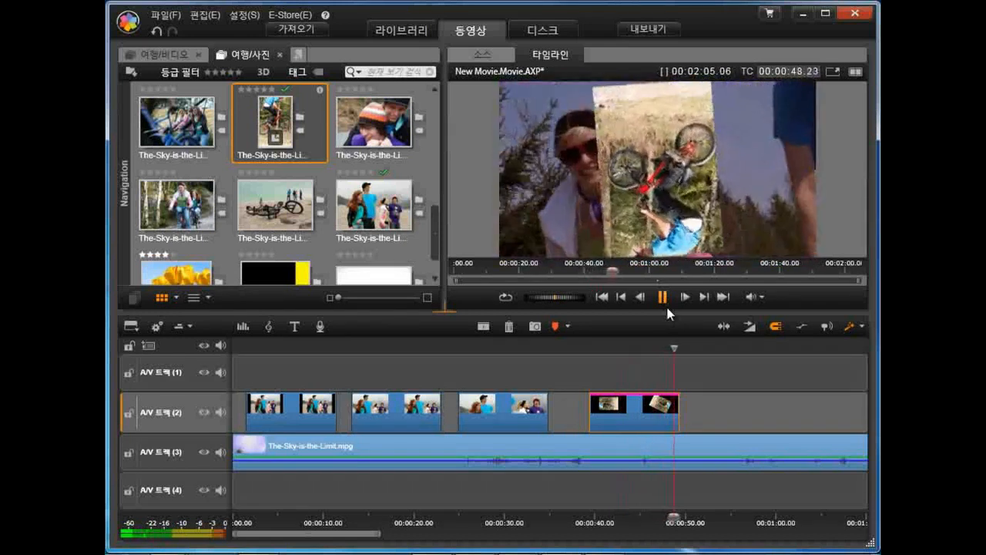
click(664, 300)
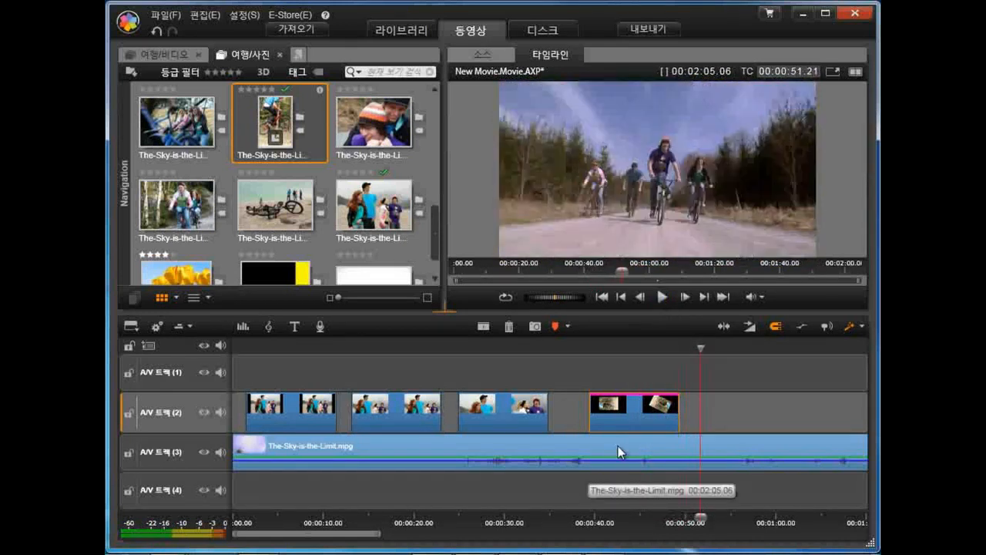